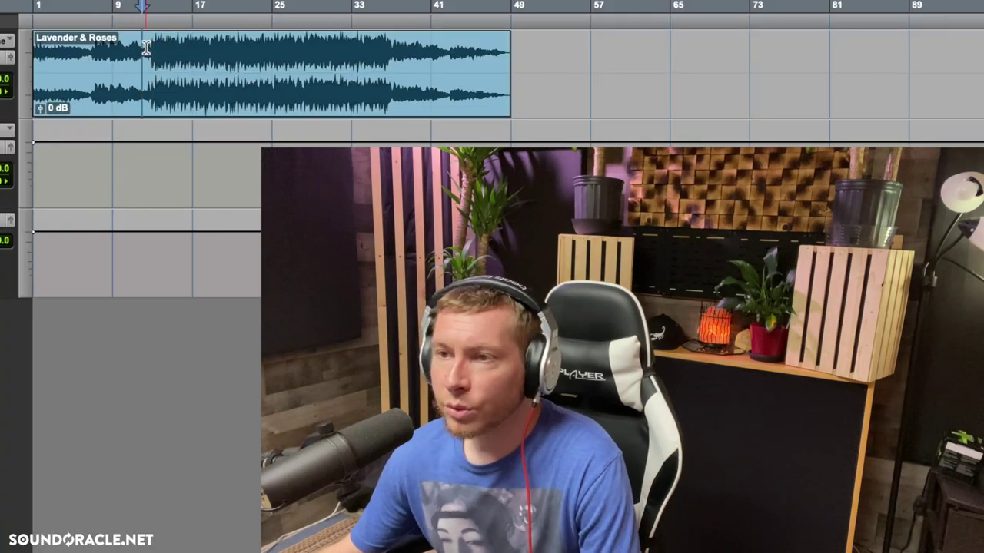
# - Review the sections of the Lavender & Roses clip by selecting its opening up to bar 13, and play back bars 29 to 36
pyautogui.hotkey('ctrl', ']')
pyautogui.moveTo(152, 50); pyautogui.dragTo(34, 55)
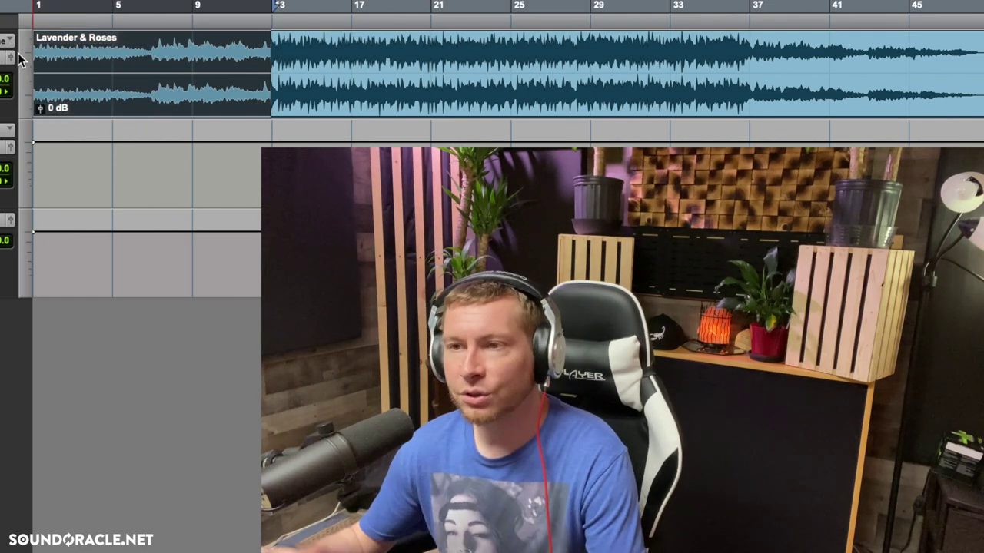
pyautogui.click(156, 50)
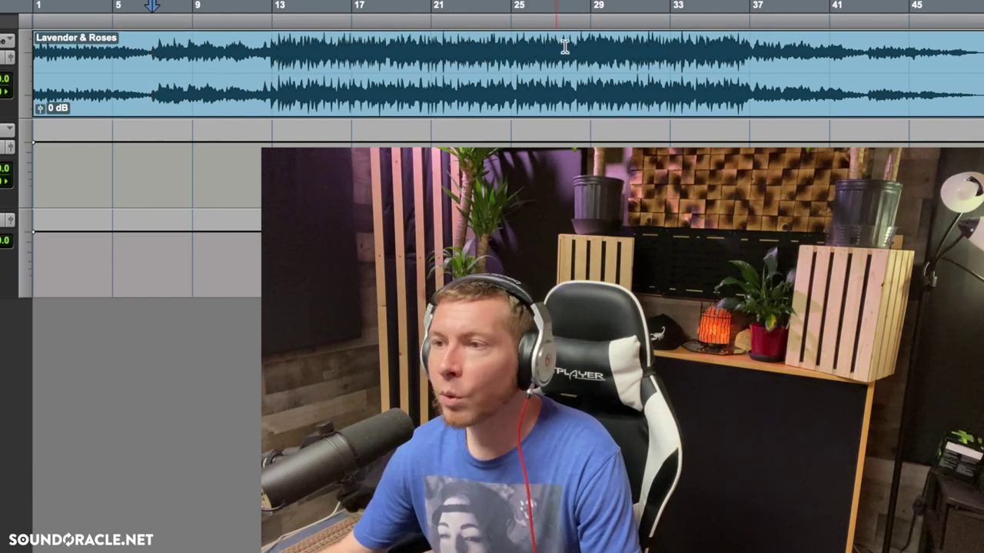
pyautogui.moveTo(586, 49); pyautogui.dragTo(735, 51)
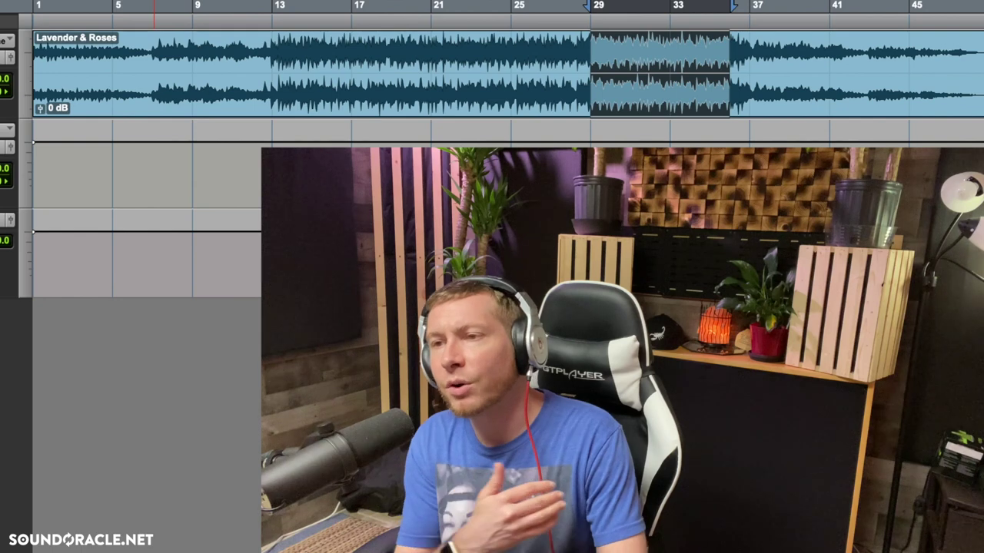
pyautogui.press('space')
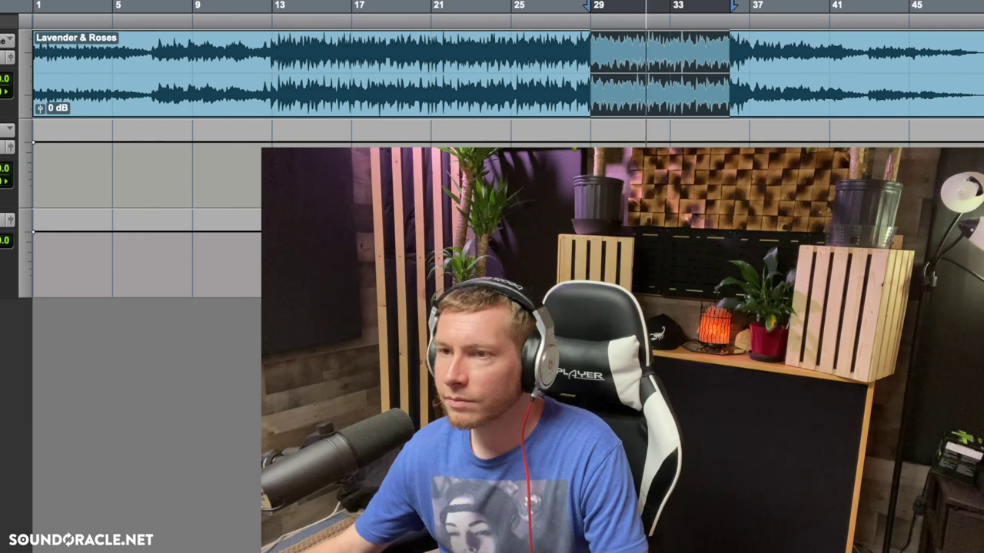
pyautogui.press('space')
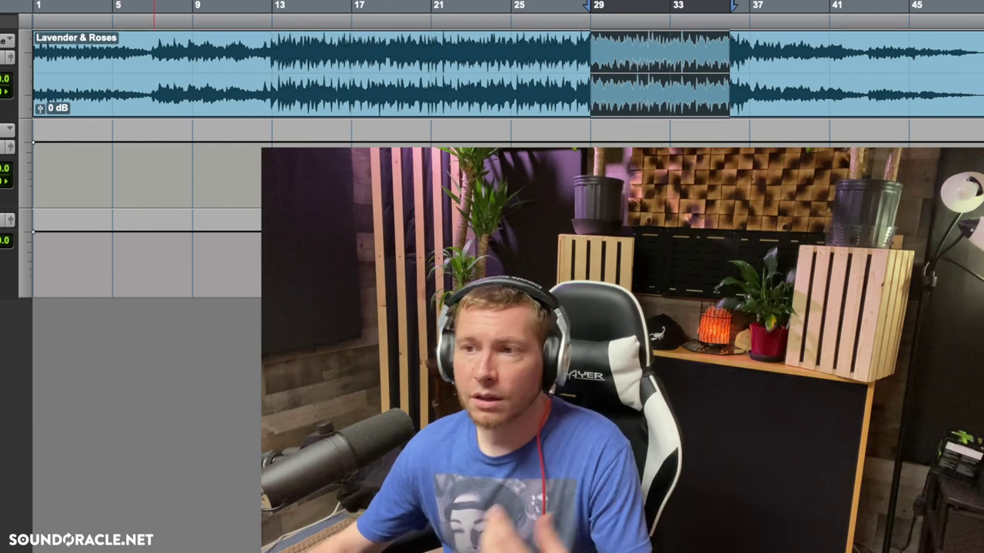
# - Return to the start of the song and select a passage in the clip's loud section for playback
pyautogui.press('Return')
pyautogui.press('space')
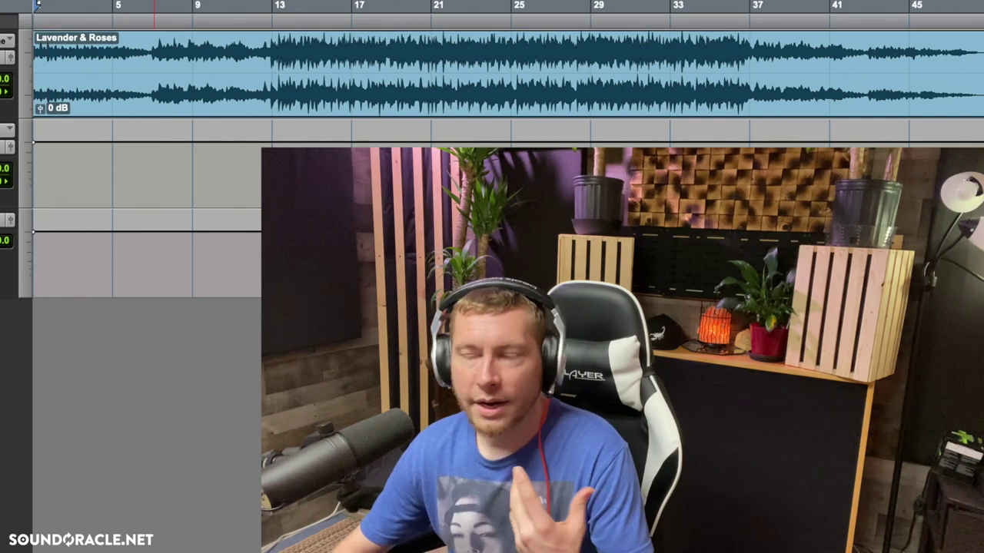
pyautogui.moveTo(531, 54); pyautogui.dragTo(670, 54)
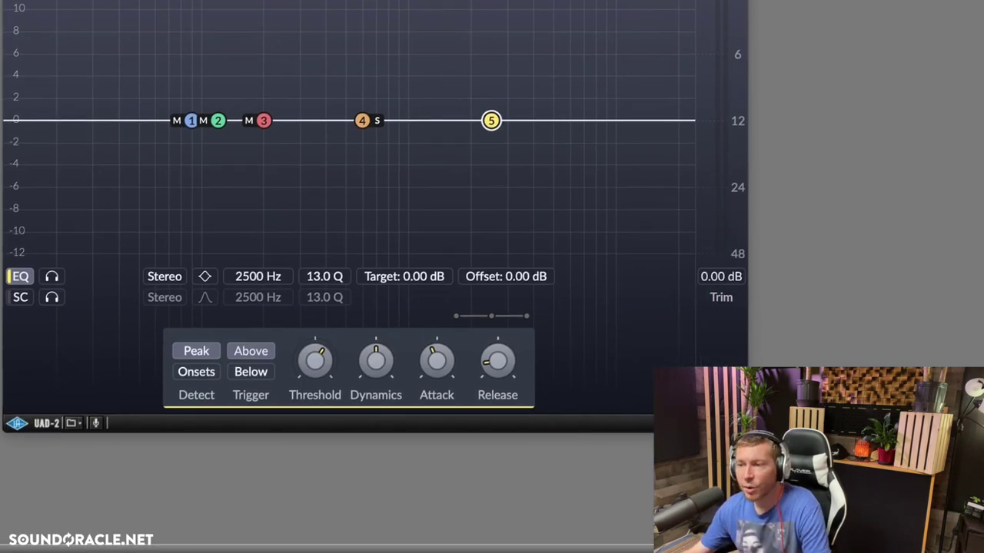
# - Examine the attack and release controls and the frequency, Q and channel settings of the dynamic EQ's bands
pyautogui.moveTo(421, 368)
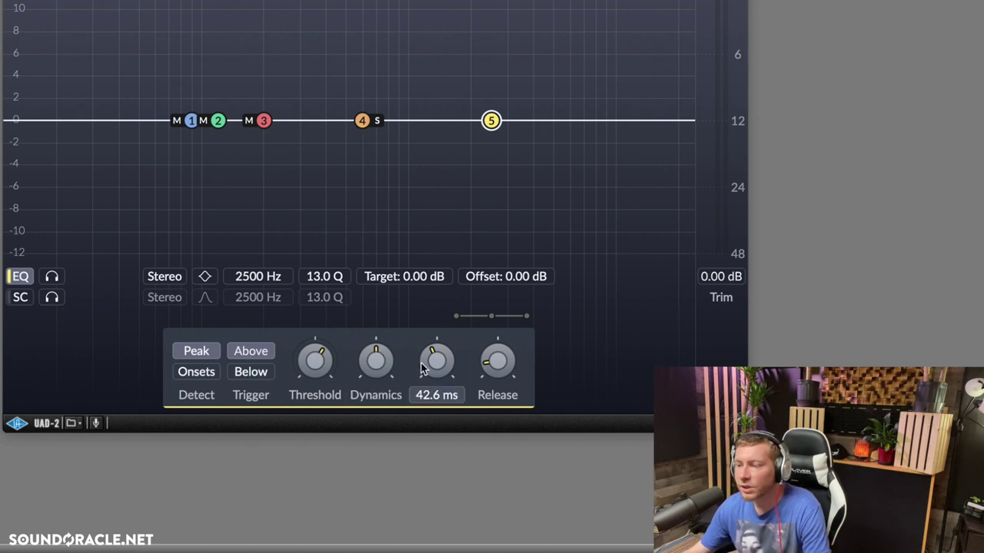
pyautogui.moveTo(471, 369)
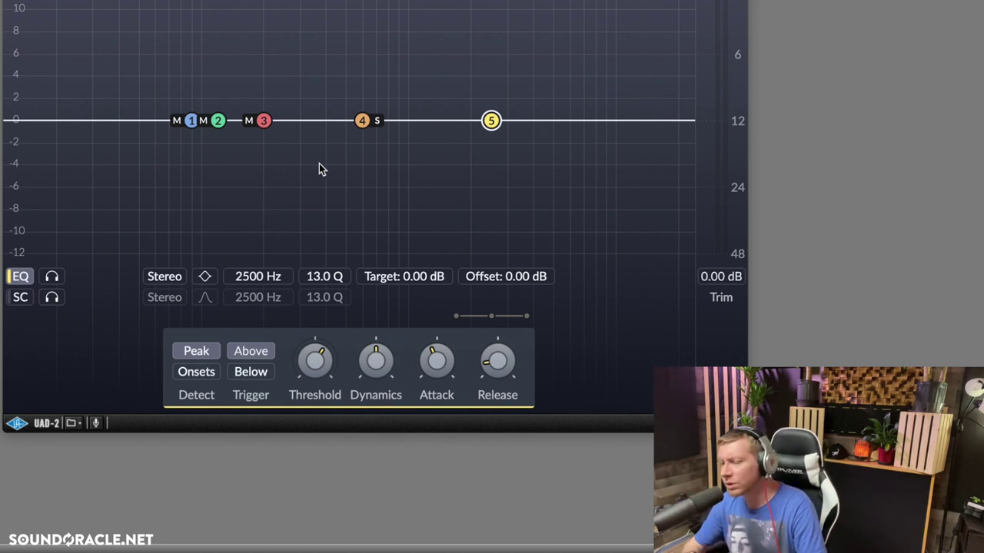
pyautogui.press('space')
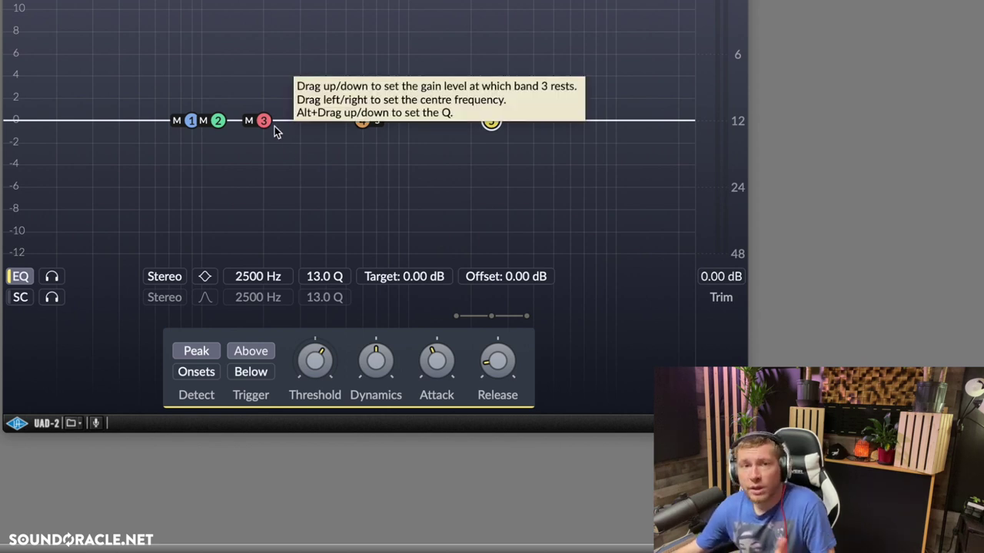
pyautogui.click(217, 121)
pyautogui.click(491, 122)
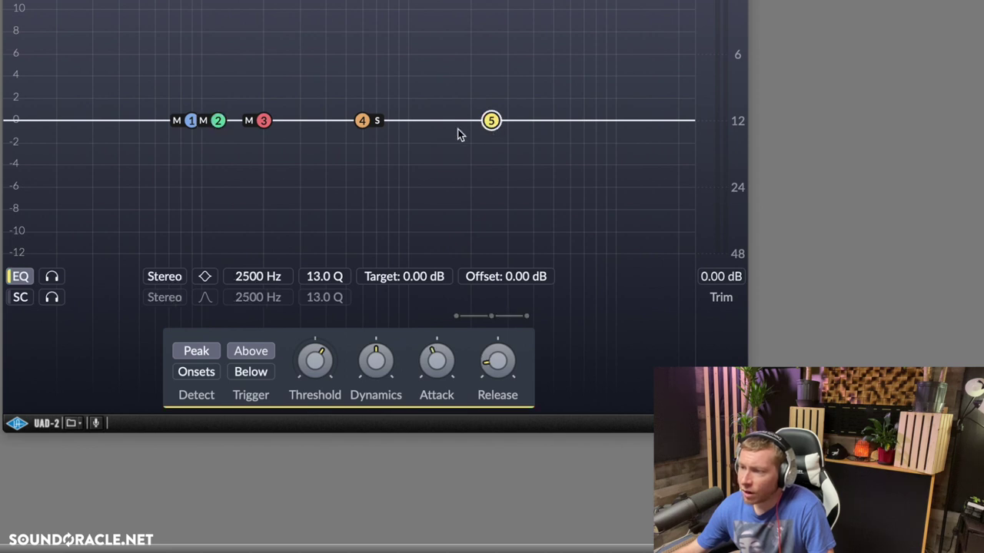
pyautogui.click(362, 121)
pyautogui.click(264, 121)
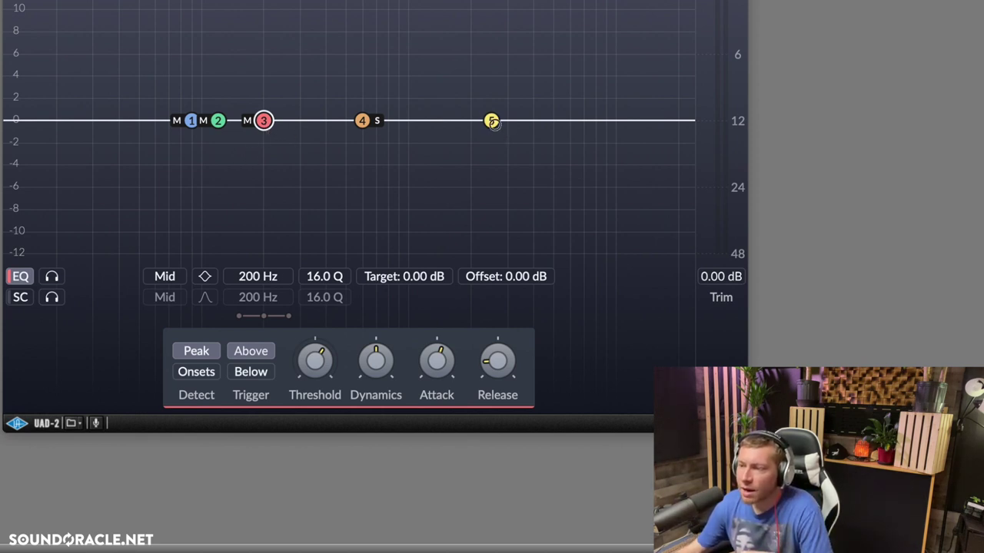
pyautogui.click(491, 122)
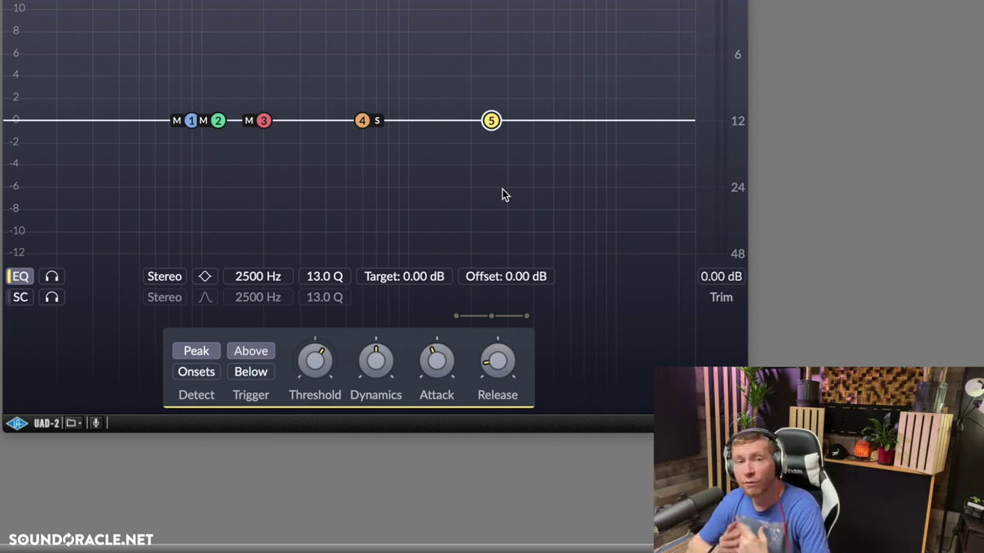
pyautogui.click(362, 121)
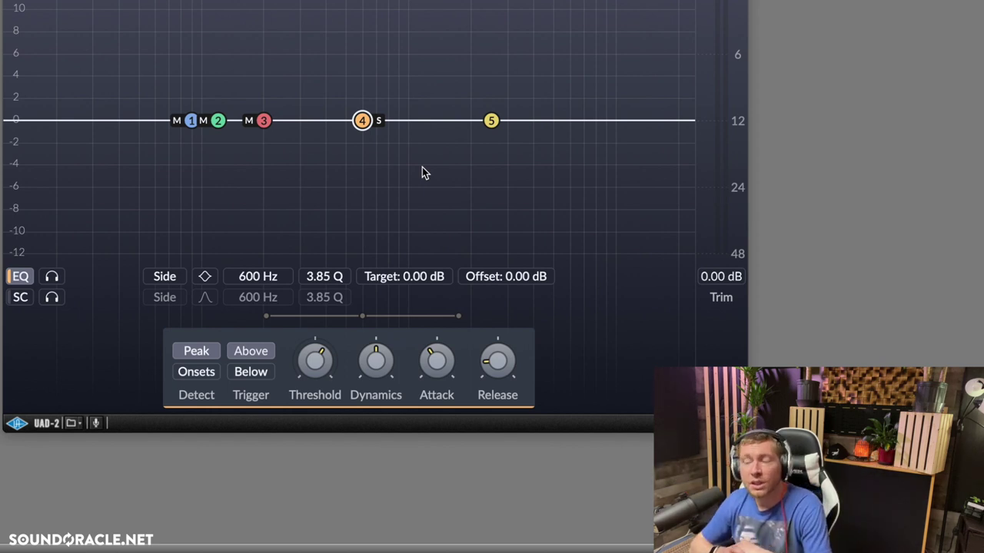
pyautogui.click(217, 121)
# - Solo EQ band 1, tune it to 108 Hz and set its target gain to -0.70 dB
pyautogui.click(191, 120)
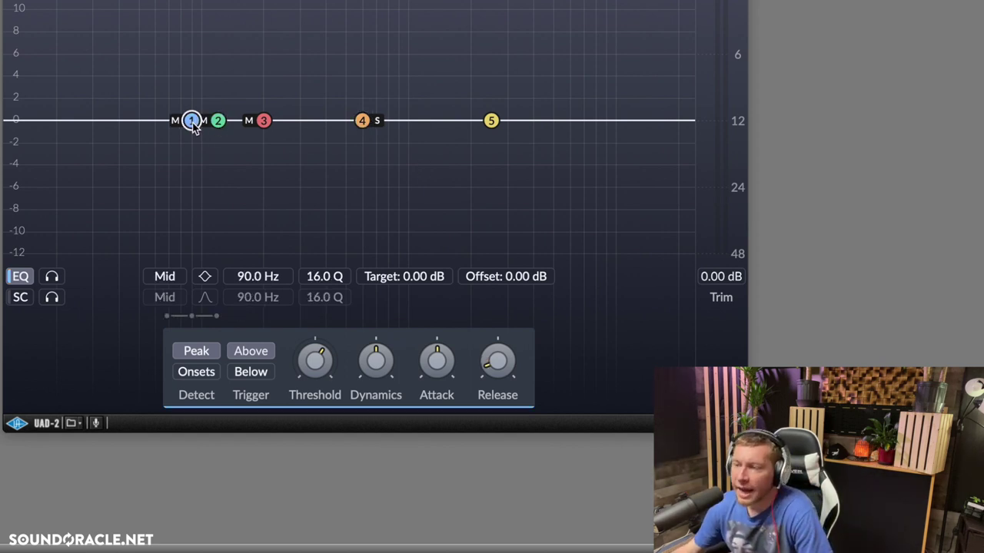
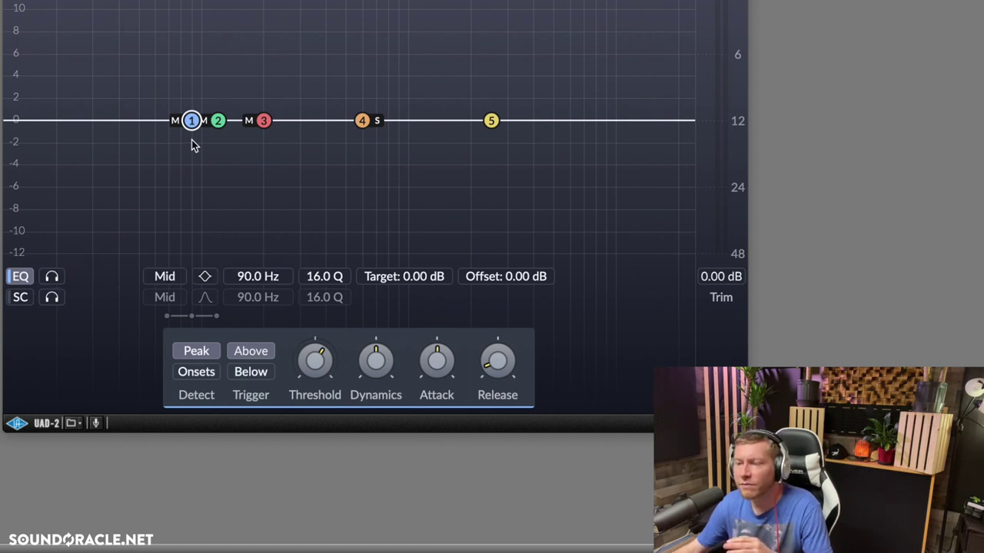
pyautogui.click(50, 279)
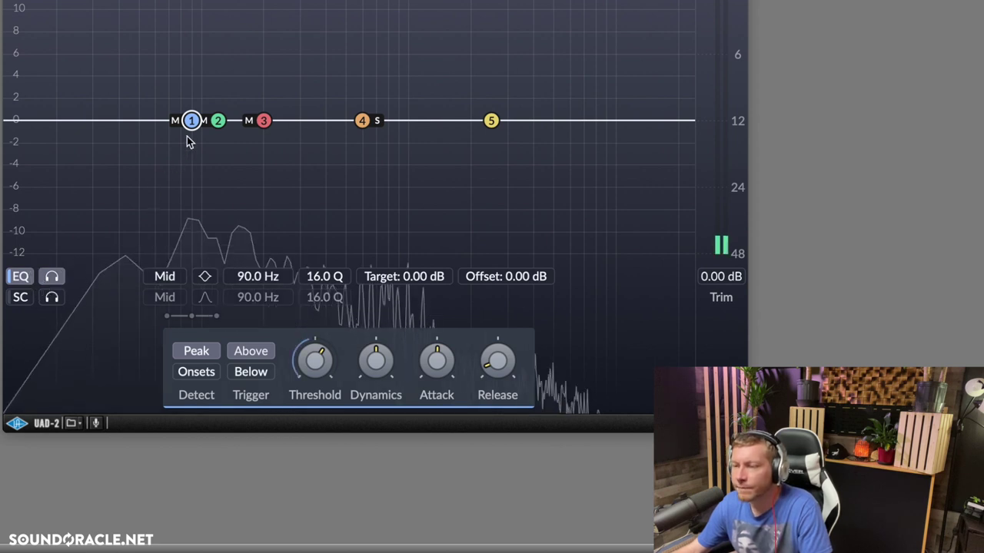
pyautogui.moveTo(192, 123); pyautogui.dragTo(208, 90)
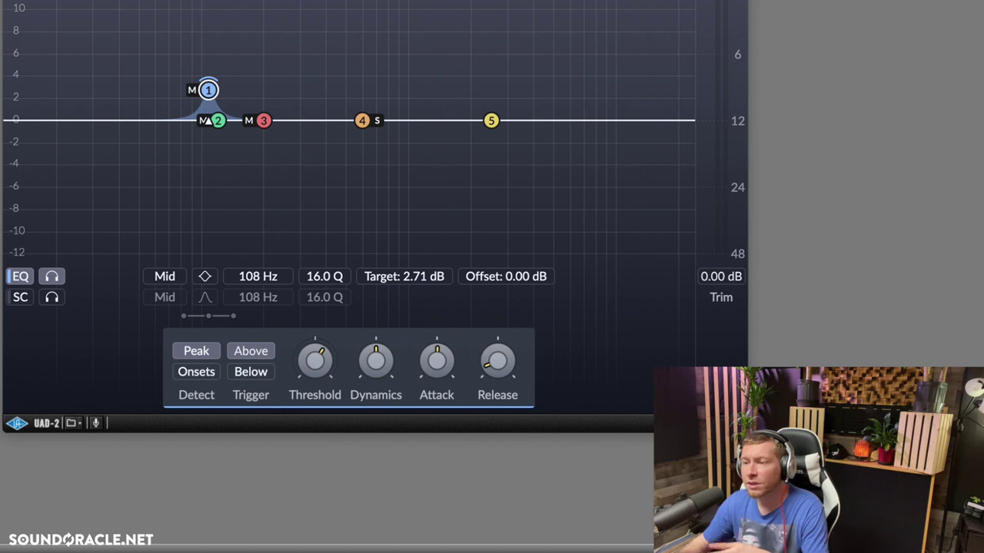
pyautogui.scroll(-1, 405, 283)
pyautogui.moveTo(406, 281); pyautogui.dragTo(395, 372)
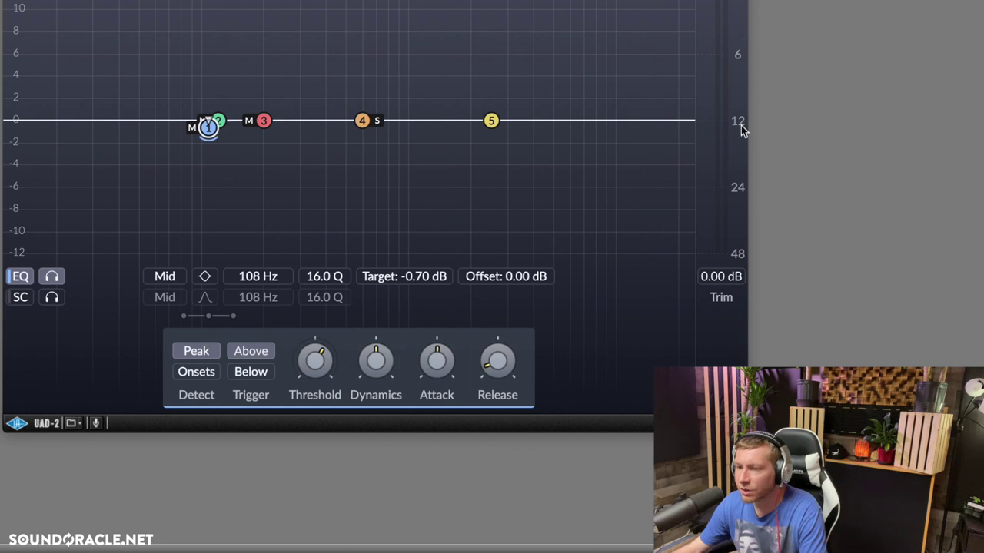
# - Lower band 1's threshold to about -31.4 dB while the song plays
pyautogui.moveTo(331, 357)
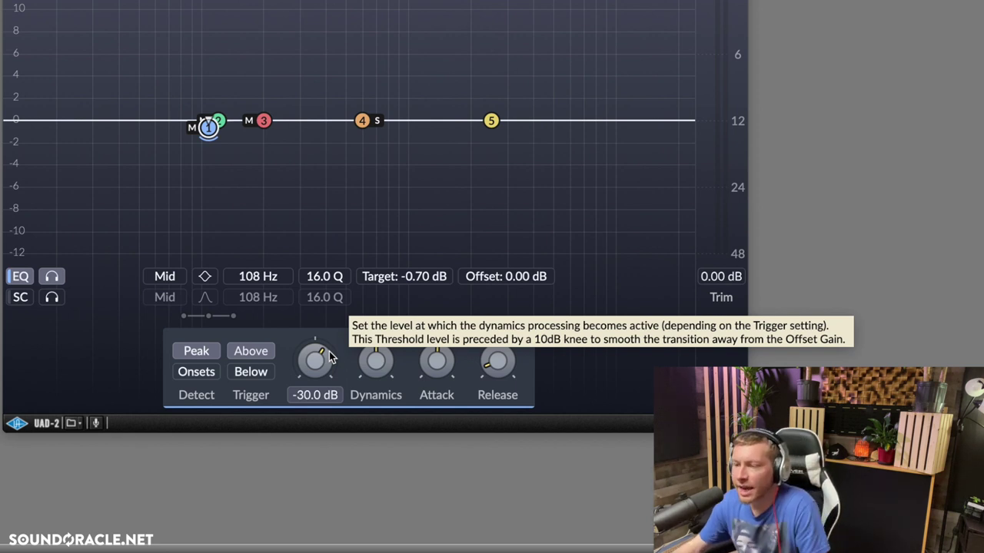
pyautogui.press('space')
pyautogui.moveTo(329, 356); pyautogui.dragTo(329, 392)
pyautogui.scroll(9, 328, 392)
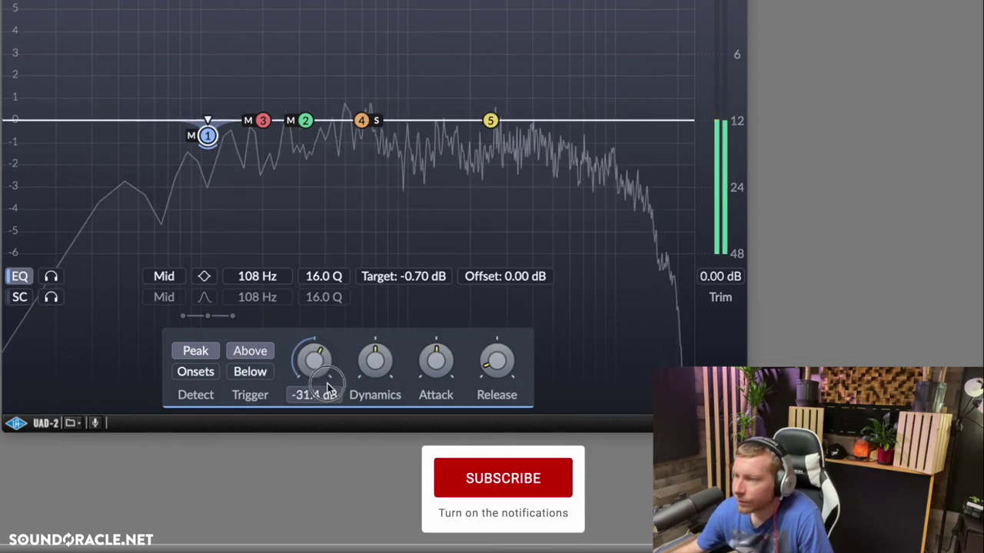
pyautogui.scroll(4, 328, 388)
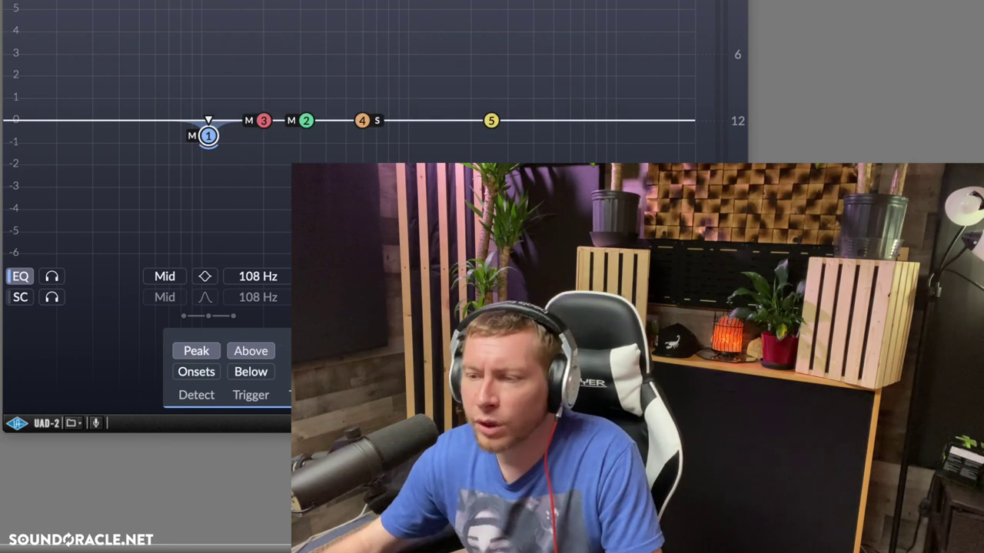
# - Audition band 1's dynamic cut and set its attack to 5.19 ms
pyautogui.press('space')
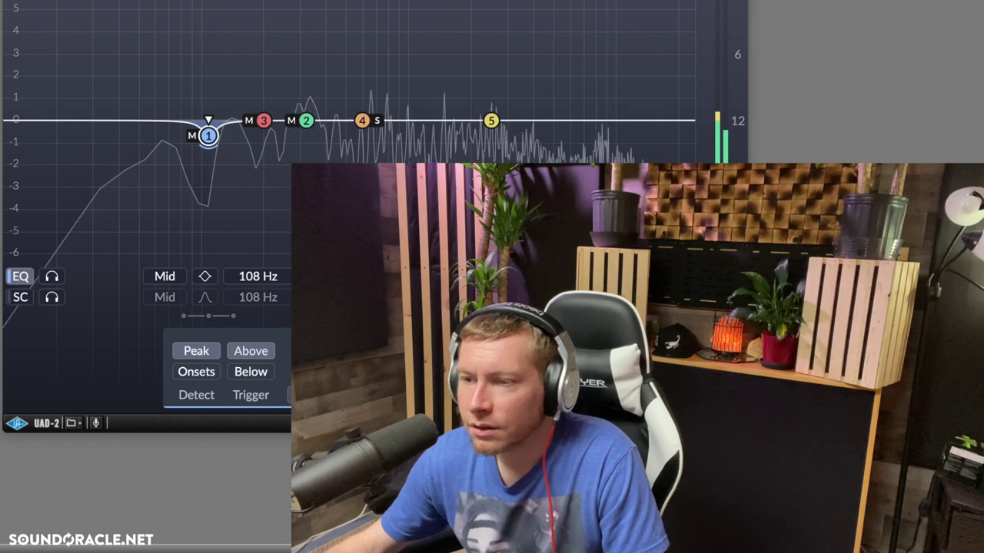
pyautogui.press('space')
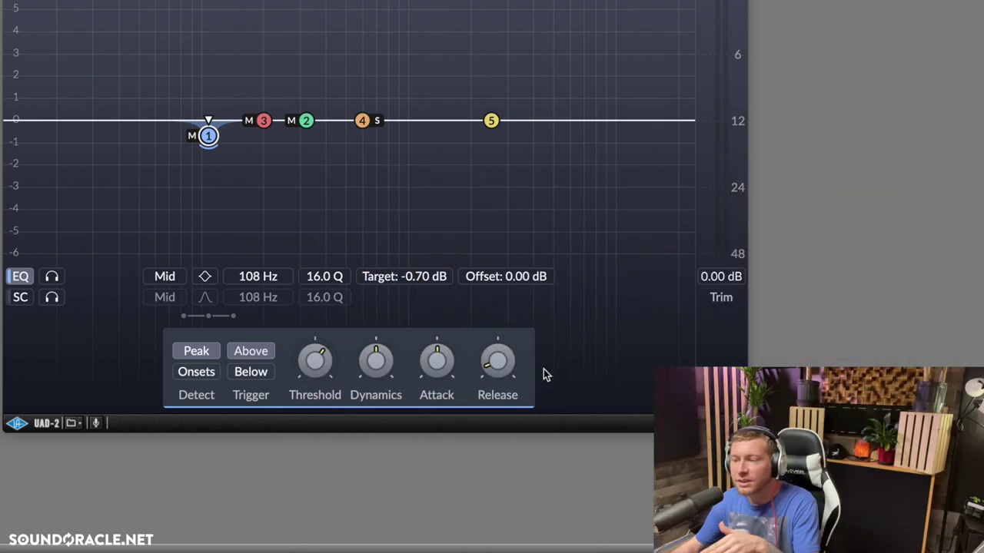
pyautogui.moveTo(439, 361)
pyautogui.mouseDown()
pyautogui.moveTo(443, 350)
pyautogui.moveTo(438, 374)
pyautogui.moveTo(435, 359)
pyautogui.moveTo(490, 361)
pyautogui.moveTo(431, 365)
pyautogui.moveTo(433, 374)
pyautogui.moveTo(485, 373)
pyautogui.mouseUp()
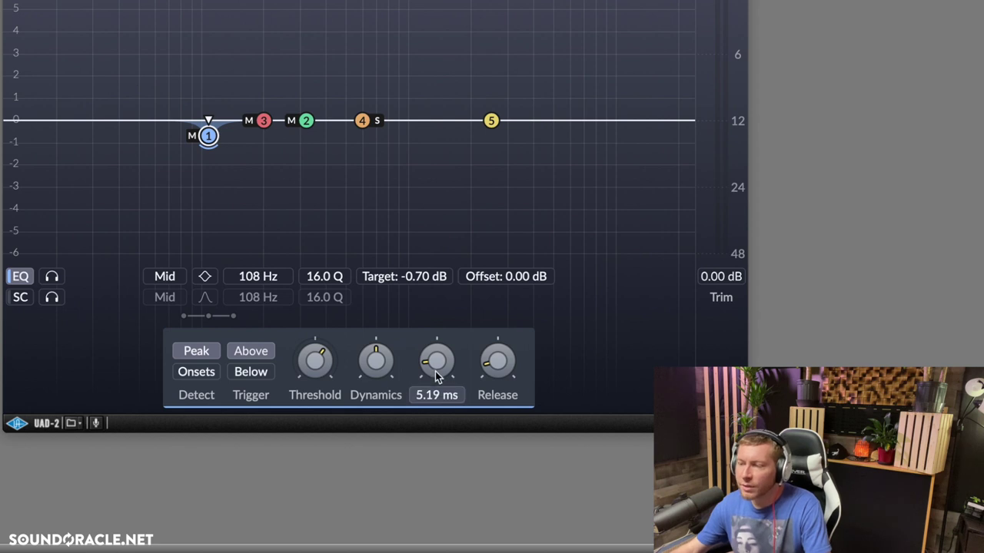
pyautogui.moveTo(483, 378)
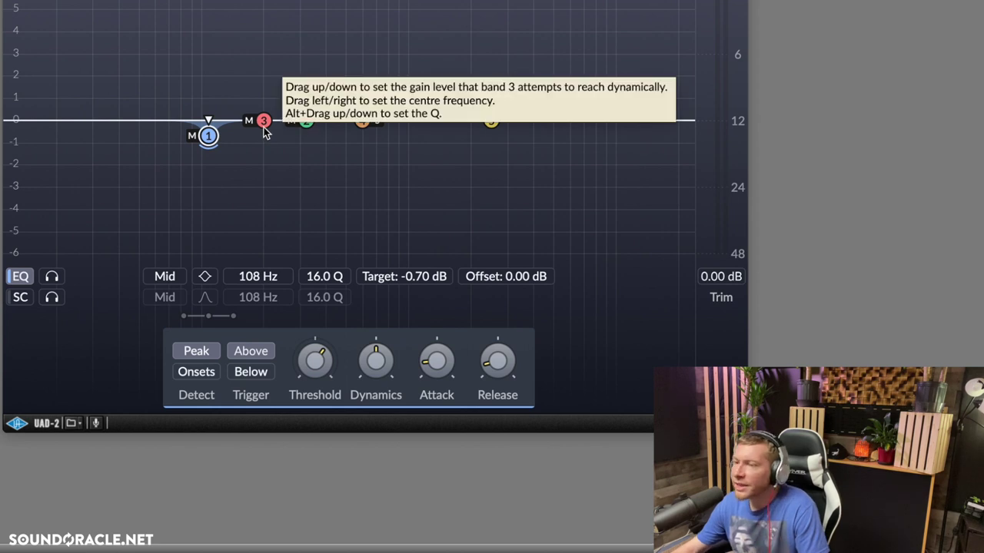
# - Solo band 3, switch it from Mid to Stereo and sweep it to 342 Hz with a 2.45 dB target boost
pyautogui.moveTo(264, 127); pyautogui.dragTo(264, 116)
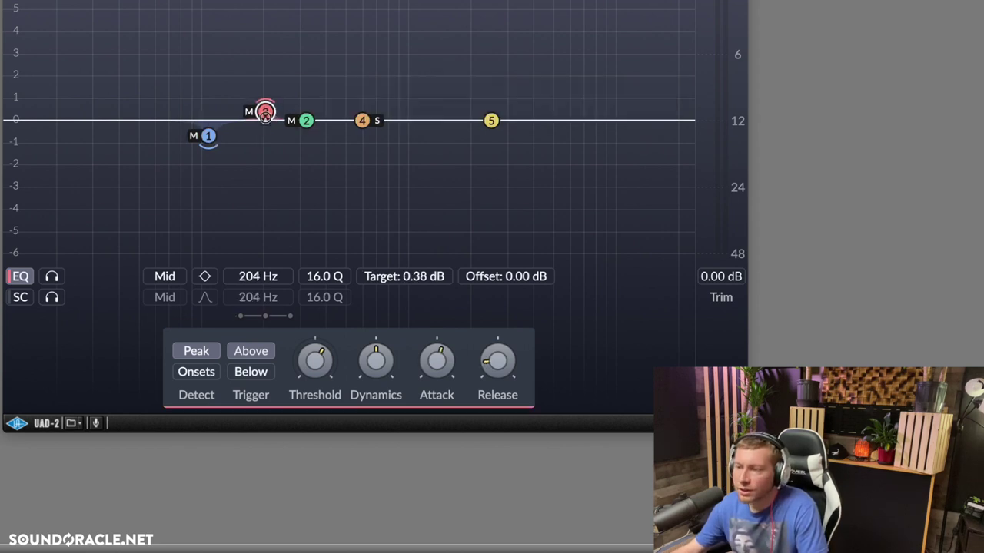
pyautogui.click(52, 277)
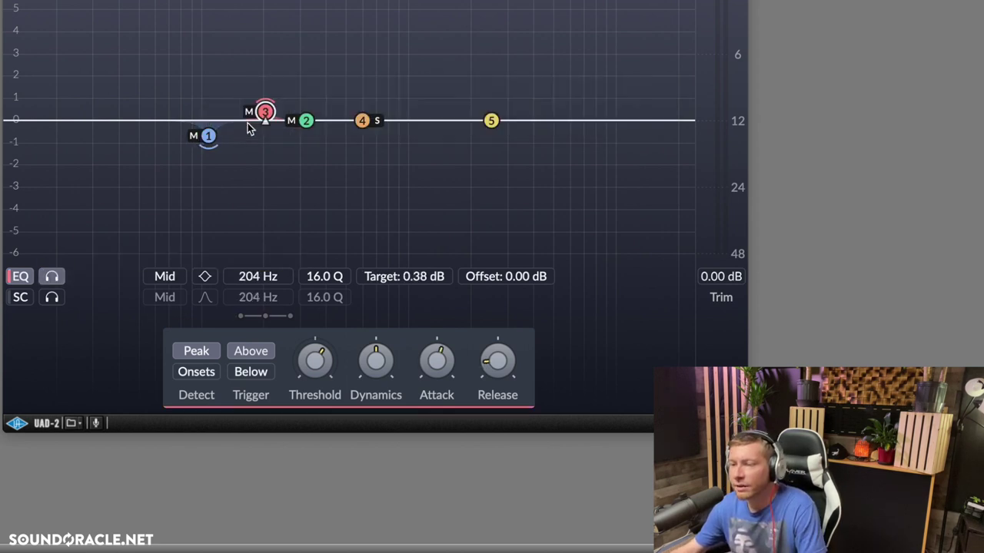
pyautogui.moveTo(264, 113); pyautogui.dragTo(279, 71)
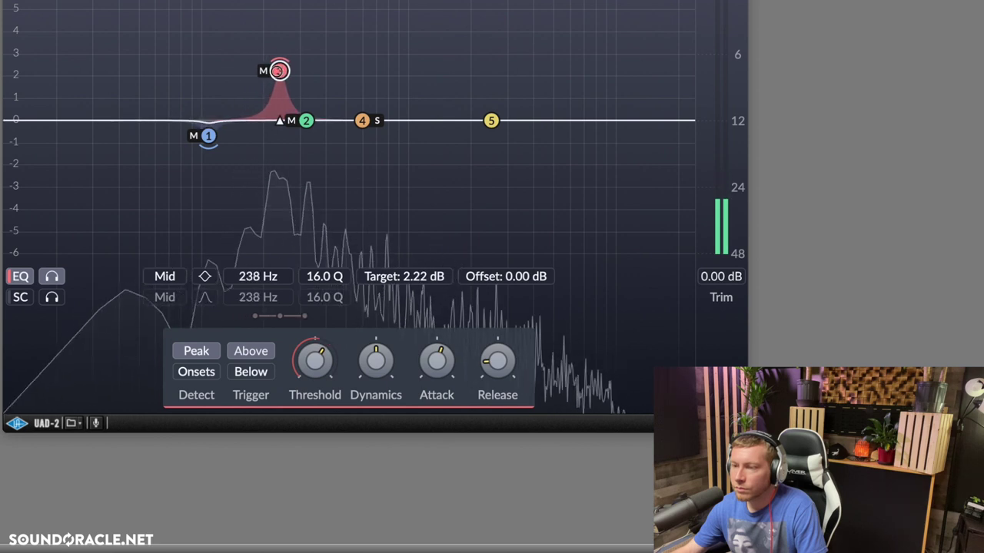
pyautogui.click(176, 280)
pyautogui.click(176, 292)
pyautogui.moveTo(279, 70); pyautogui.dragTo(312, 64)
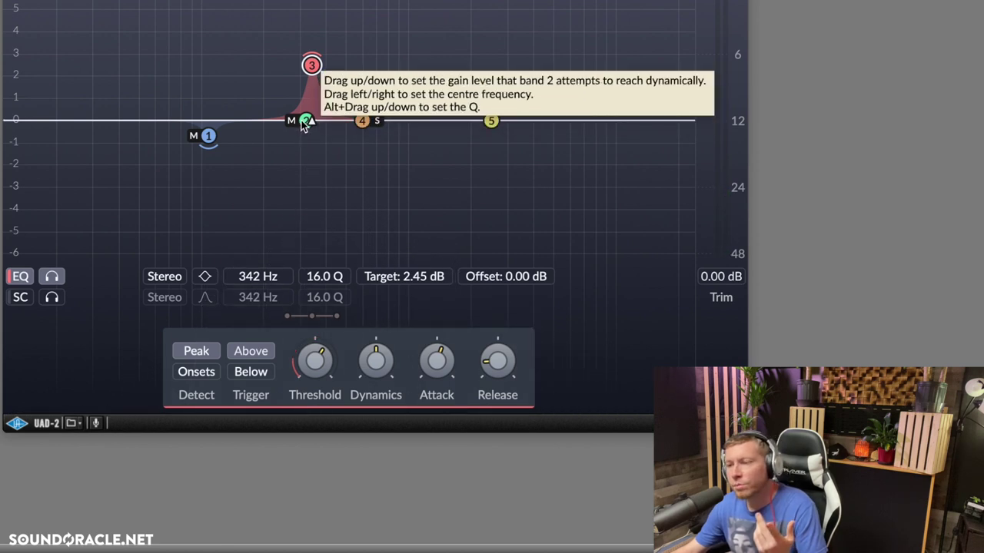
# - Move band 2 down to 176 Hz and reset its target gain to 0.00 dB
pyautogui.moveTo(304, 123); pyautogui.dragTo(261, 121)
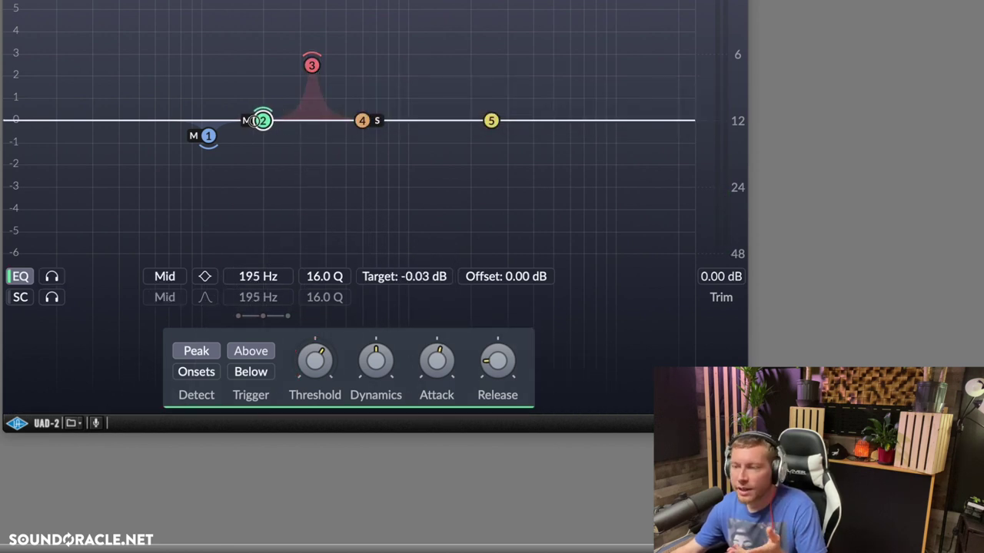
pyautogui.doubleClick(422, 282)
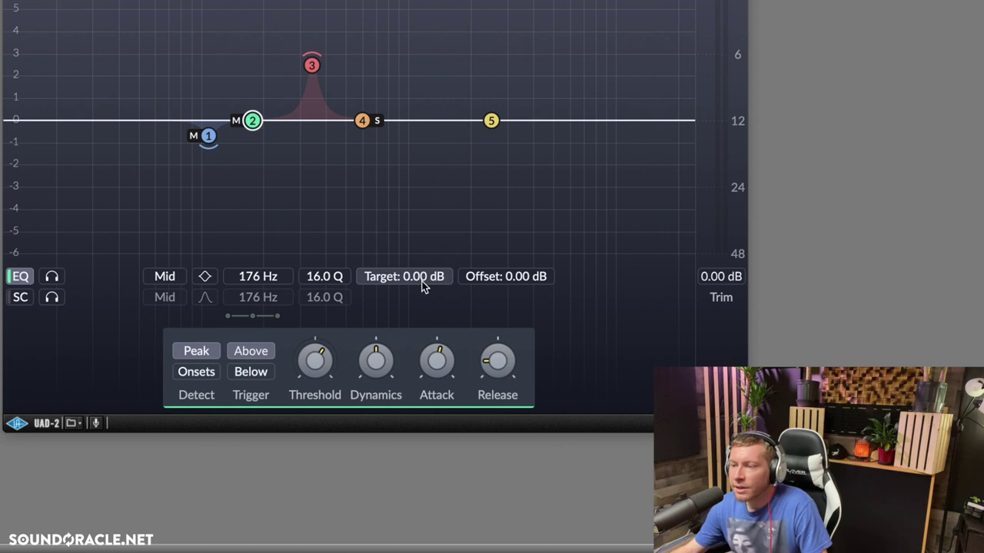
# - Set band 3's target gain to -0.83 dB and play the song to hear the cut
pyautogui.click(311, 65)
pyautogui.moveTo(399, 270); pyautogui.dragTo(403, 348)
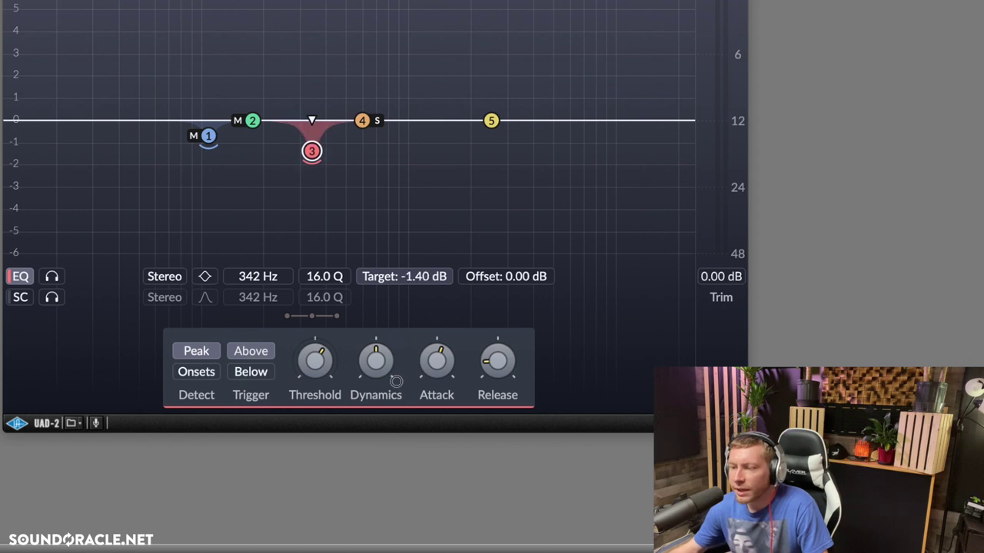
pyautogui.moveTo(400, 373); pyautogui.dragTo(400, 377)
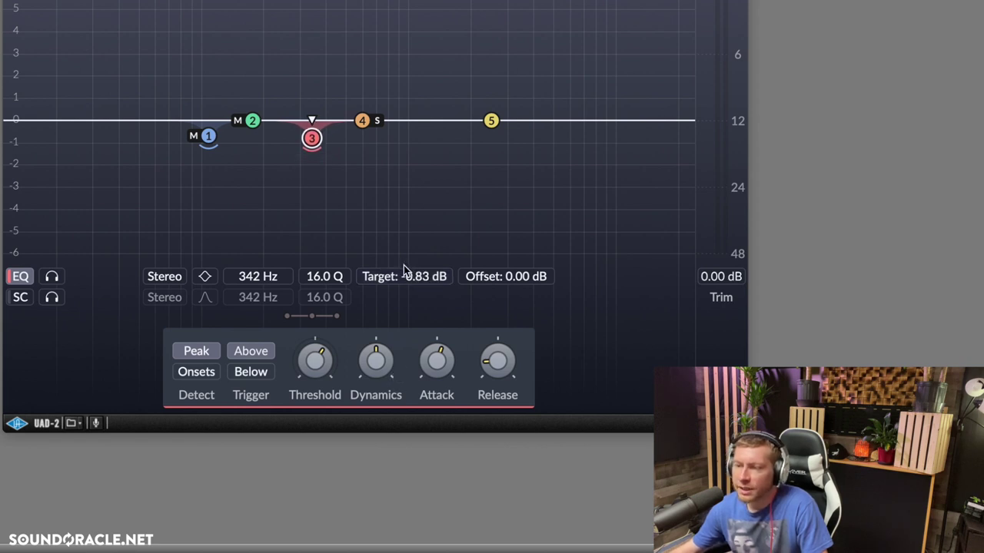
pyautogui.press('space')
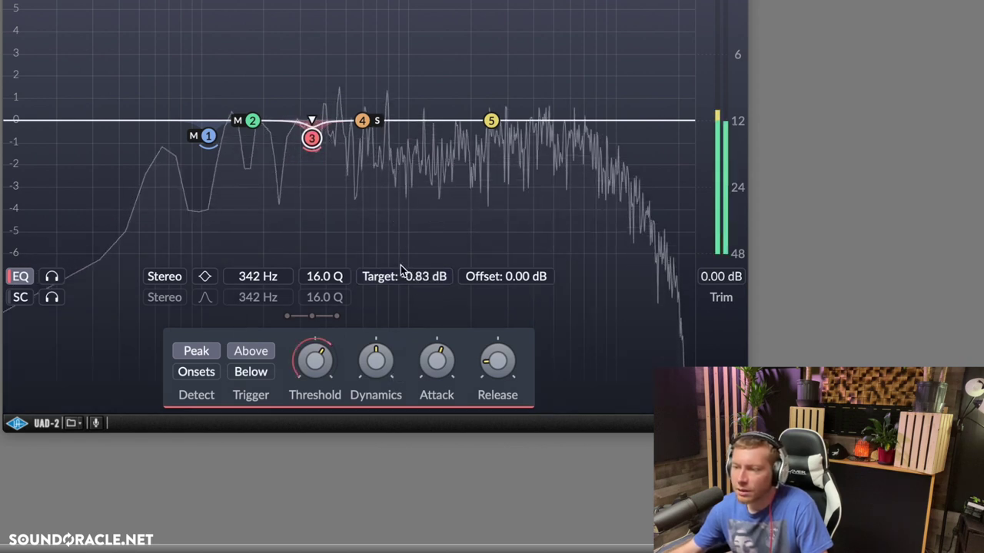
# - Solo band 3, widen its Q to 11.8 and compare its settings with band 1
pyautogui.click(52, 276)
pyautogui.moveTo(308, 366)
pyautogui.moveTo(325, 358); pyautogui.dragTo(325, 349)
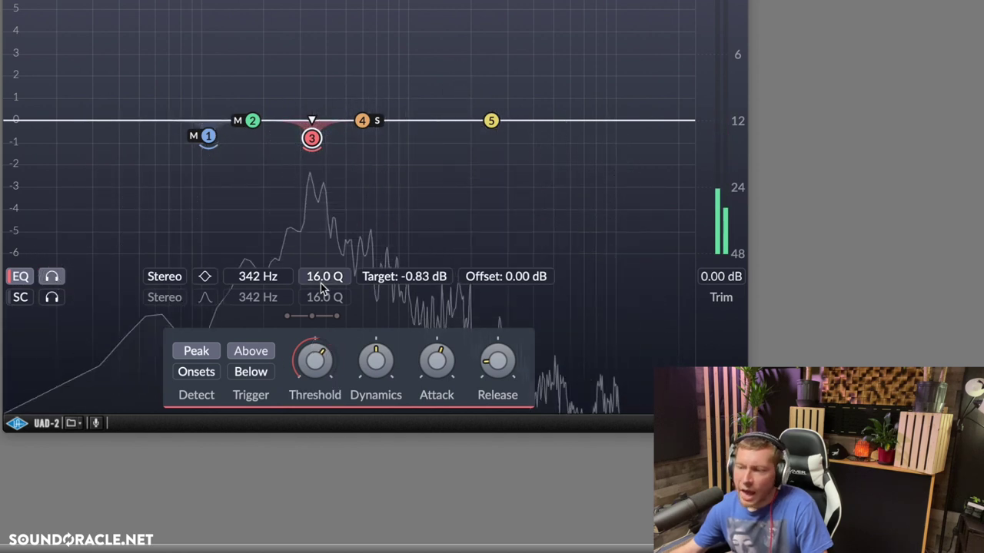
pyautogui.scroll(-2, 324, 276)
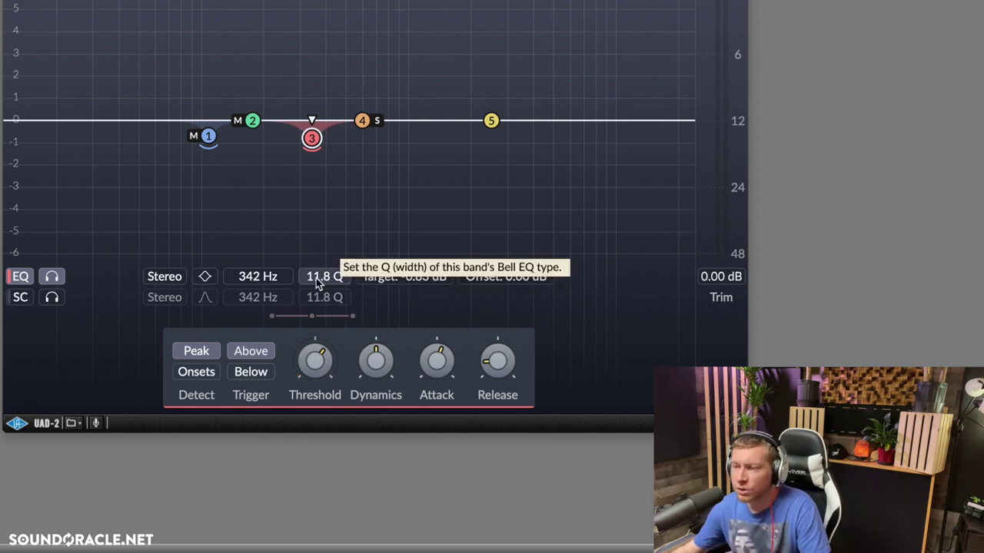
pyautogui.click(207, 138)
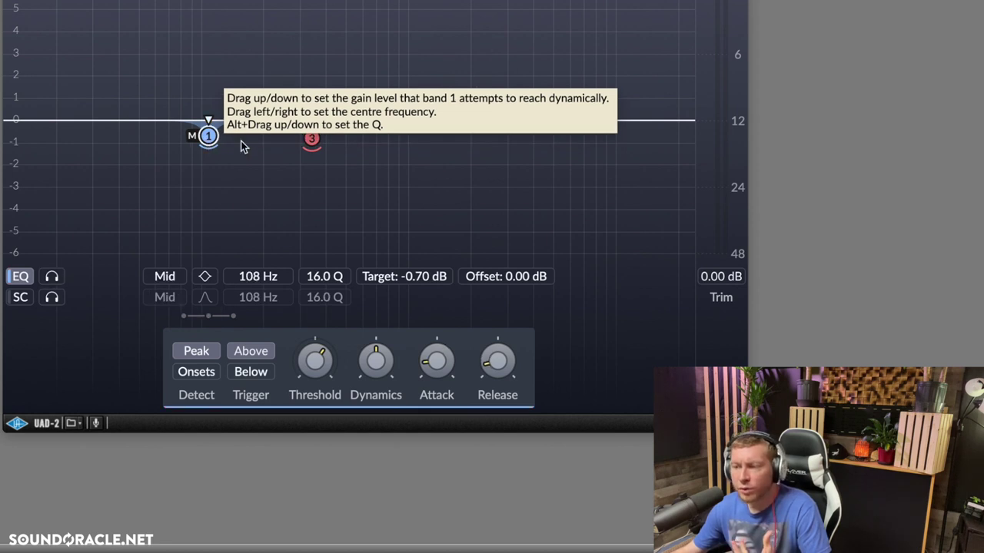
pyautogui.click(312, 138)
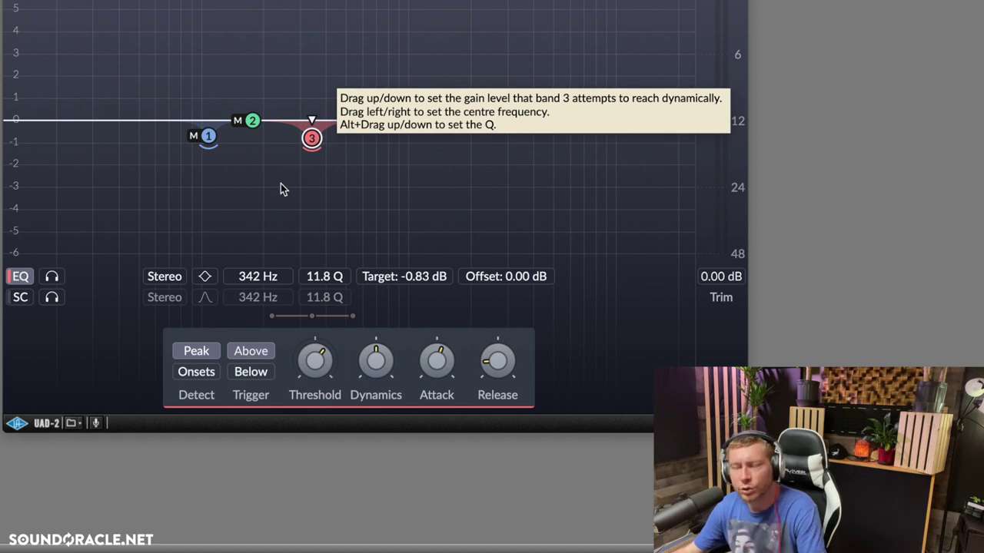
# - Play the soloed range and widen band 3's Q to 10.3
pyautogui.press('space')
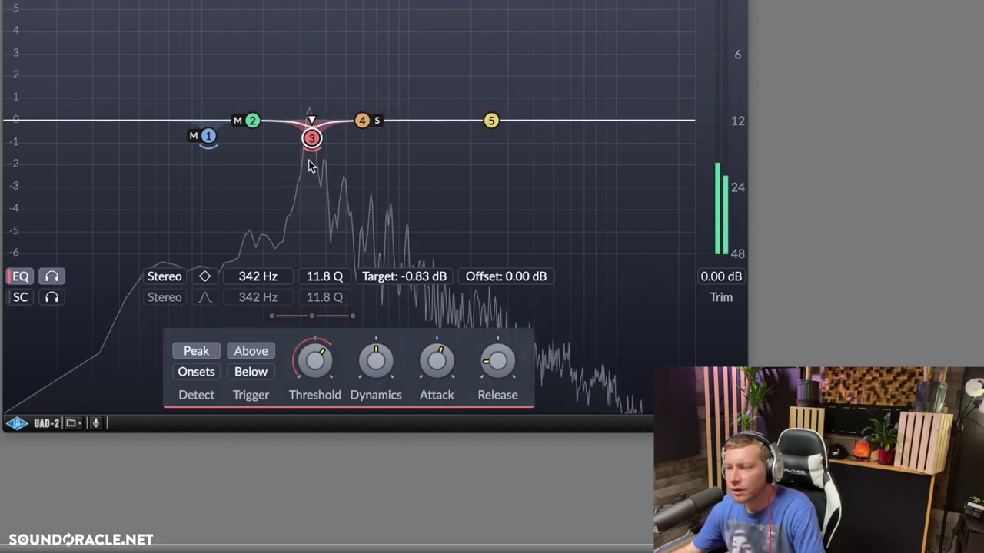
pyautogui.scroll(-5, 314, 280)
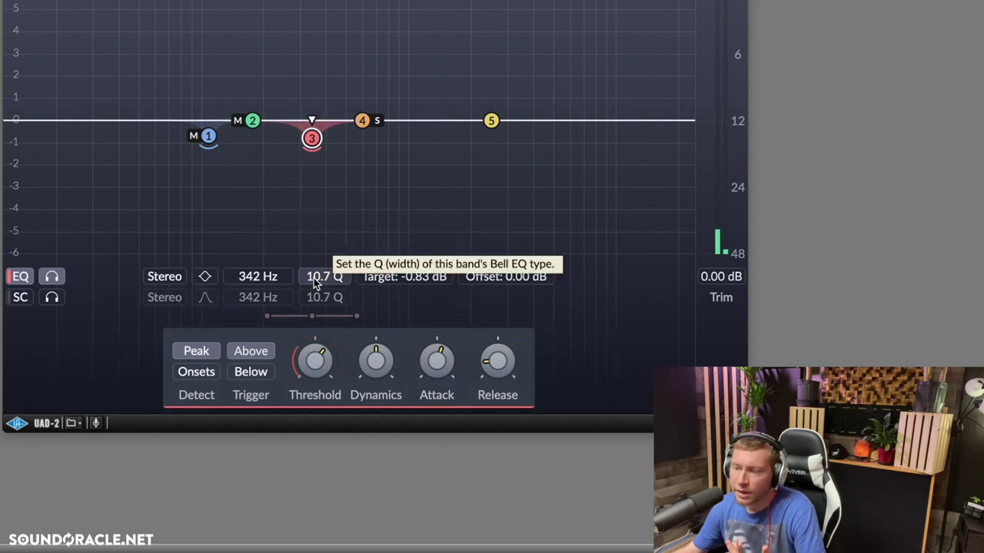
pyautogui.moveTo(314, 283); pyautogui.dragTo(316, 325)
pyautogui.moveTo(316, 367); pyautogui.dragTo(315, 367)
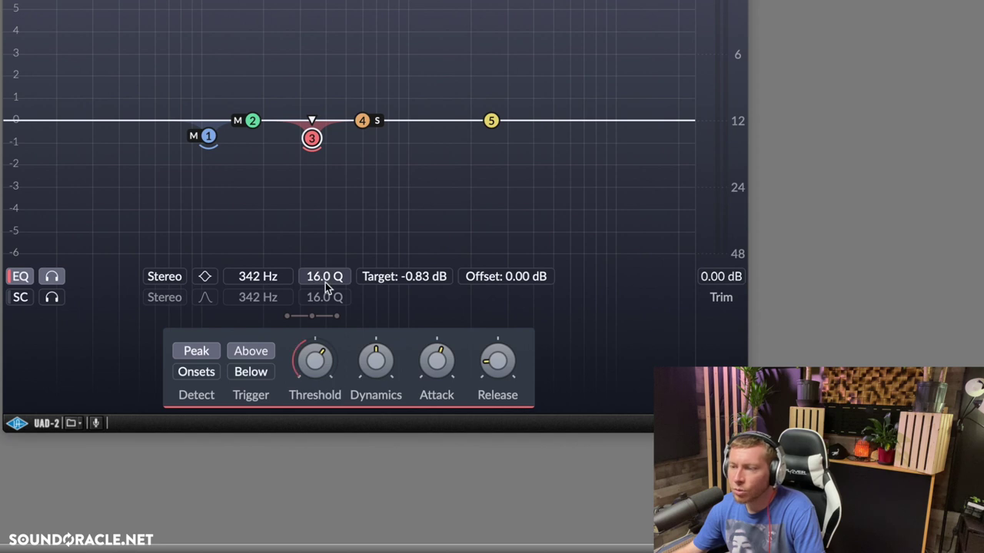
pyautogui.moveTo(326, 287); pyautogui.dragTo(340, 246)
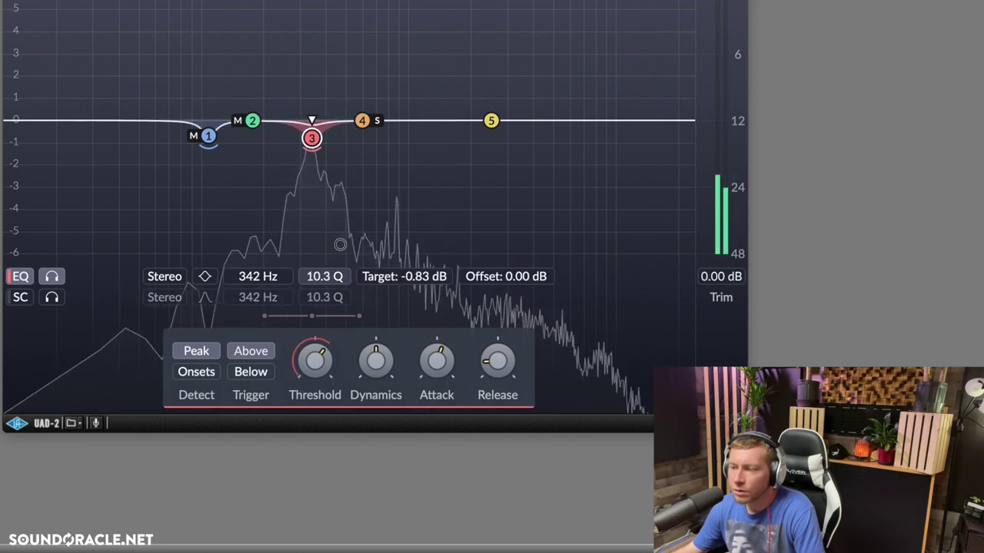
# - Raise band 3's threshold to -22.4 dB and play the song to check the dynamic cut
pyautogui.click(52, 276)
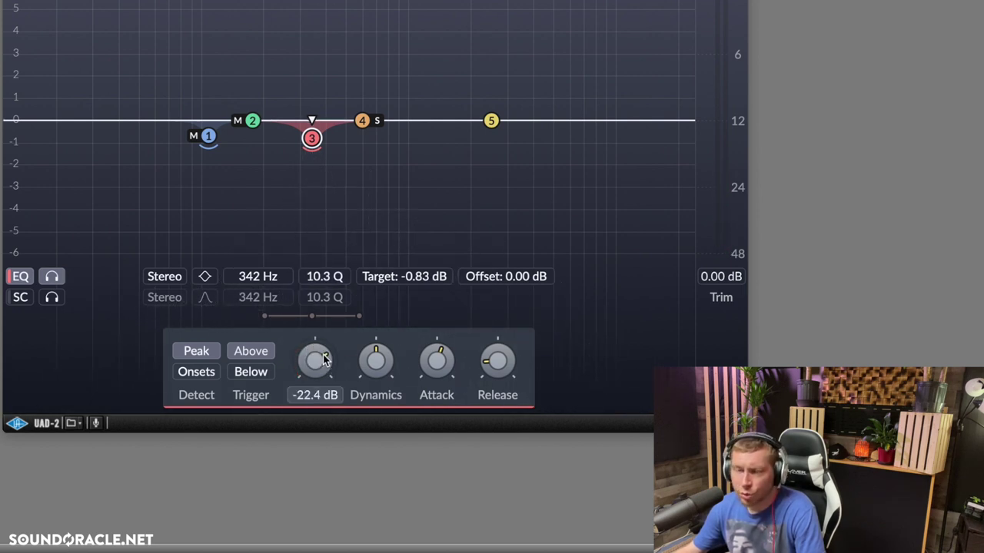
pyautogui.moveTo(324, 359)
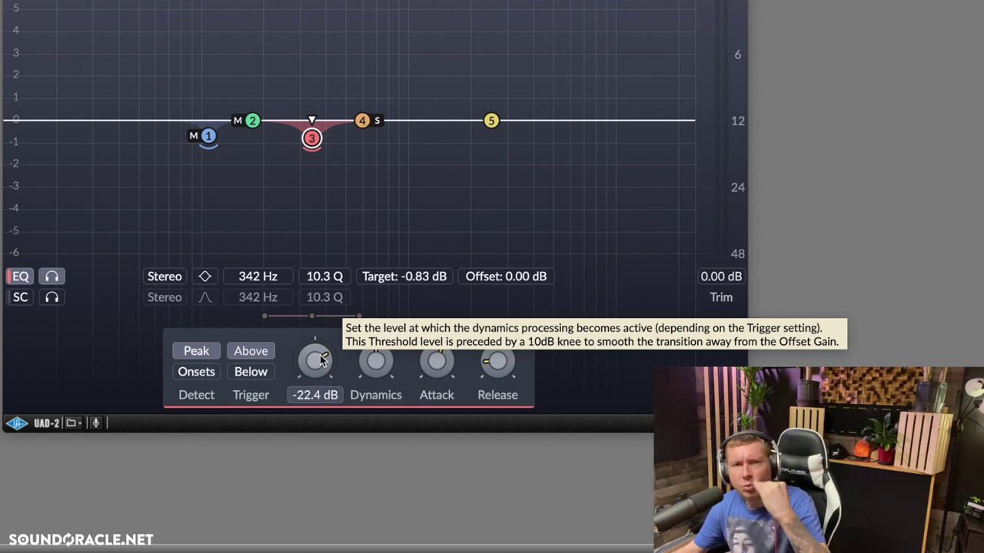
pyautogui.press('space')
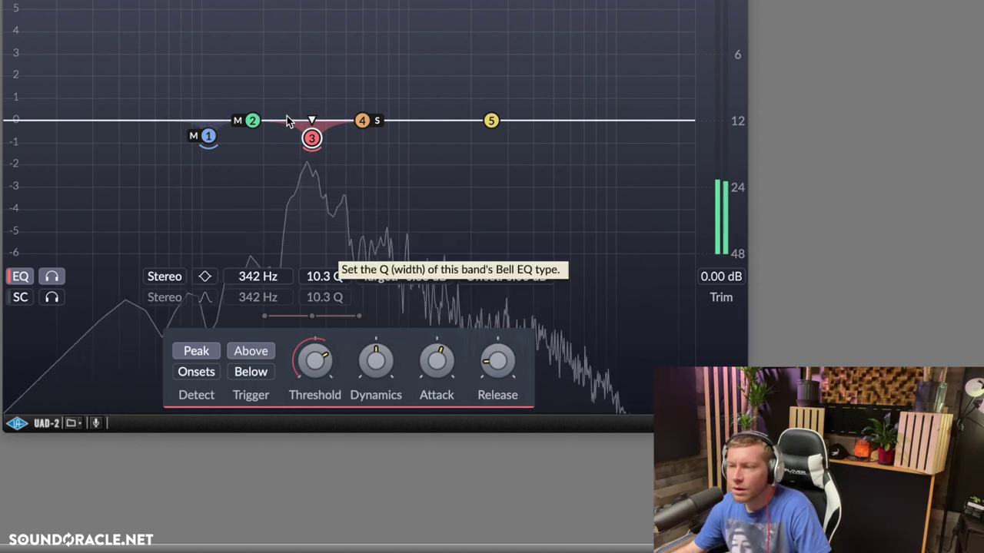
pyautogui.press('space')
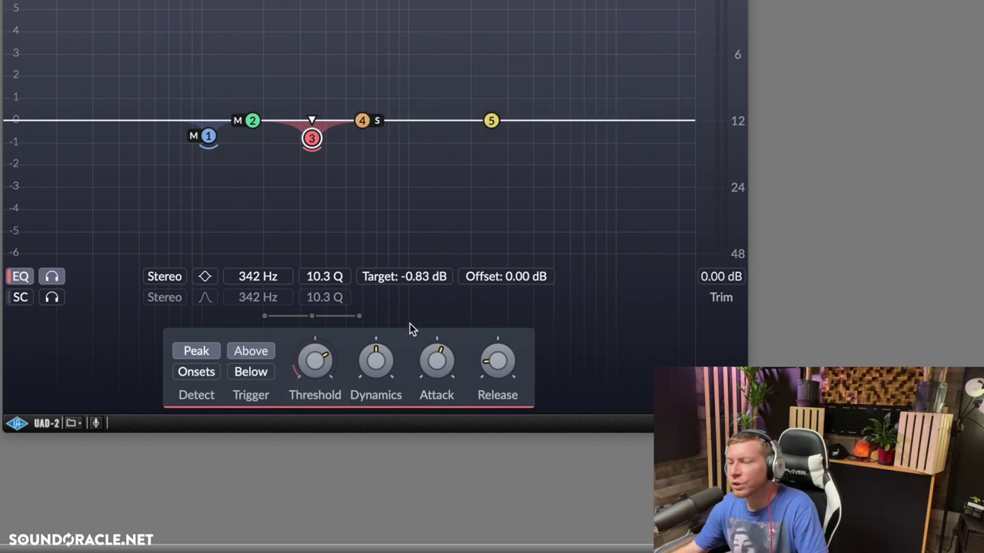
# - Shorten band 3's attack and set its release to 61.7 ms during playback
pyautogui.moveTo(433, 360)
pyautogui.mouseDown()
pyautogui.moveTo(422, 377)
pyautogui.moveTo(423, 364)
pyautogui.mouseUp()
pyautogui.press('space')
pyautogui.moveTo(487, 370); pyautogui.dragTo(483, 366)
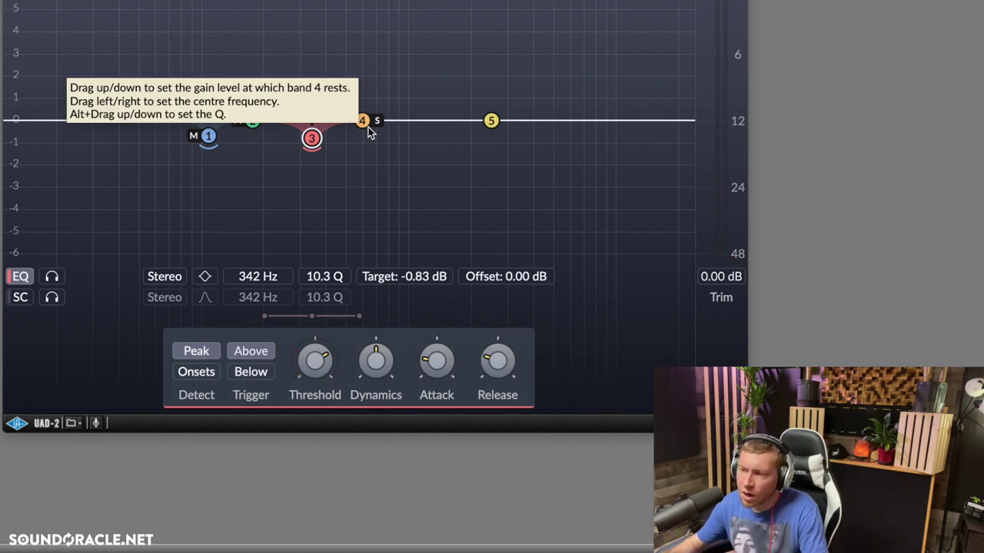
# - Set band 4's Side cut to 763 Hz with a -0.63 dB target and audition it in solo
pyautogui.moveTo(366, 125); pyautogui.dragTo(372, 135)
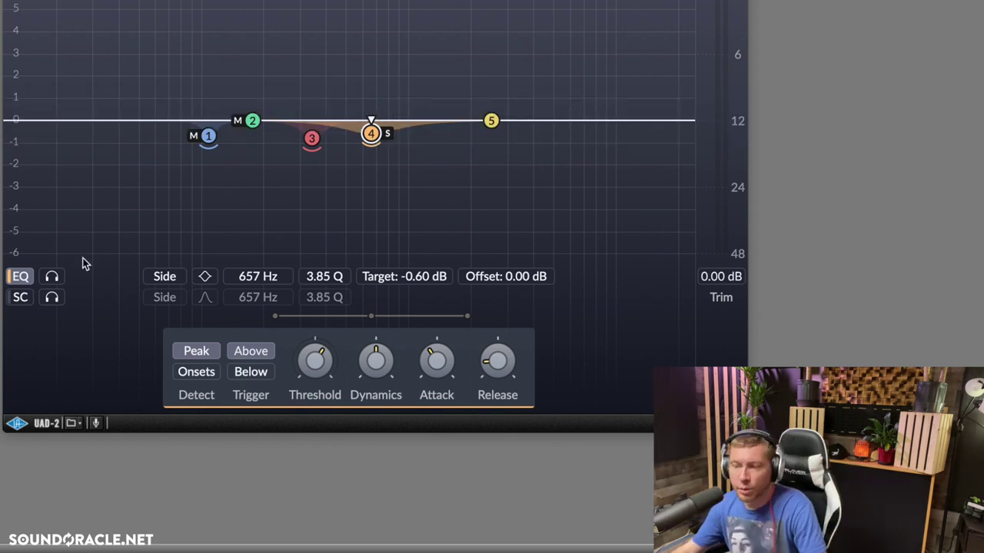
pyautogui.click(53, 275)
pyautogui.moveTo(371, 133)
pyautogui.mouseDown()
pyautogui.moveTo(392, 132)
pyautogui.moveTo(383, 134)
pyautogui.mouseUp()
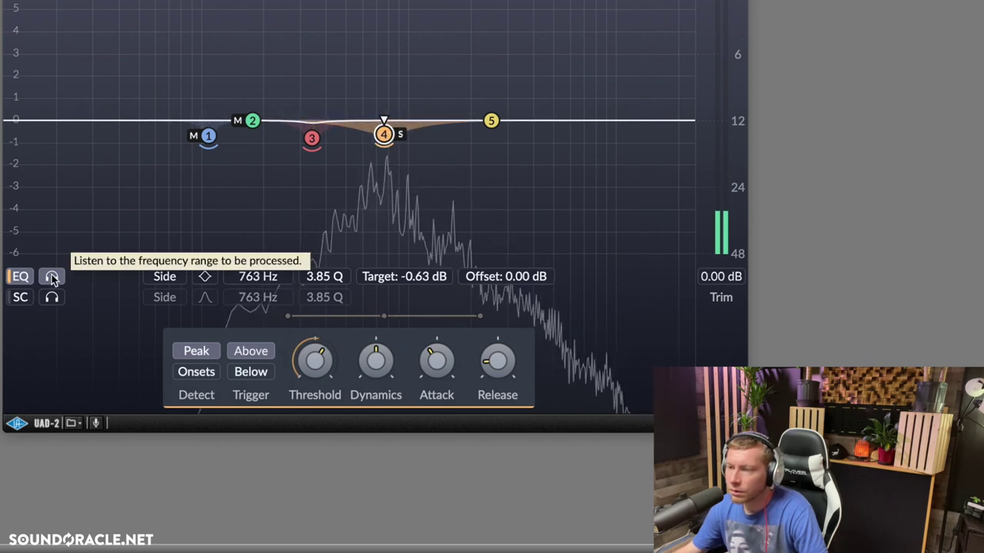
pyautogui.press('space')
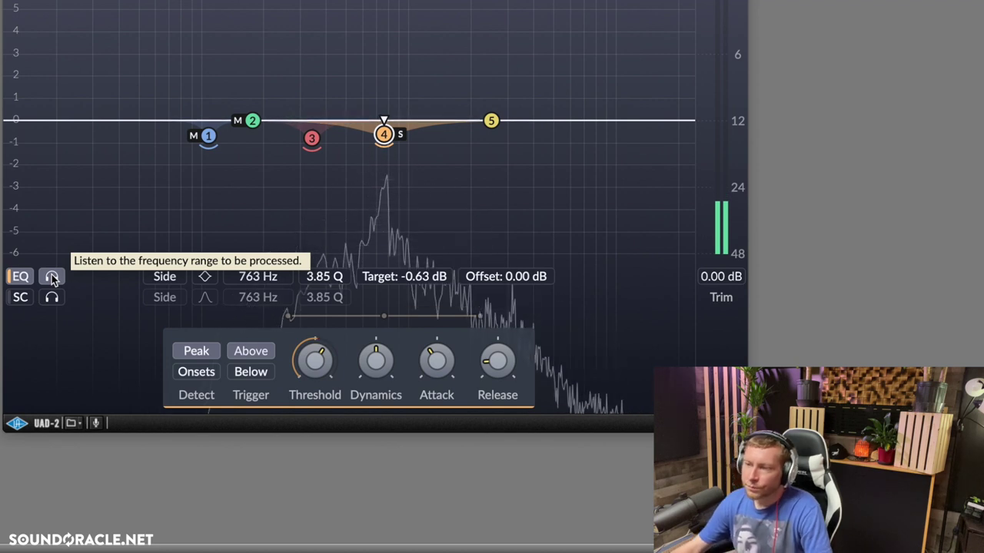
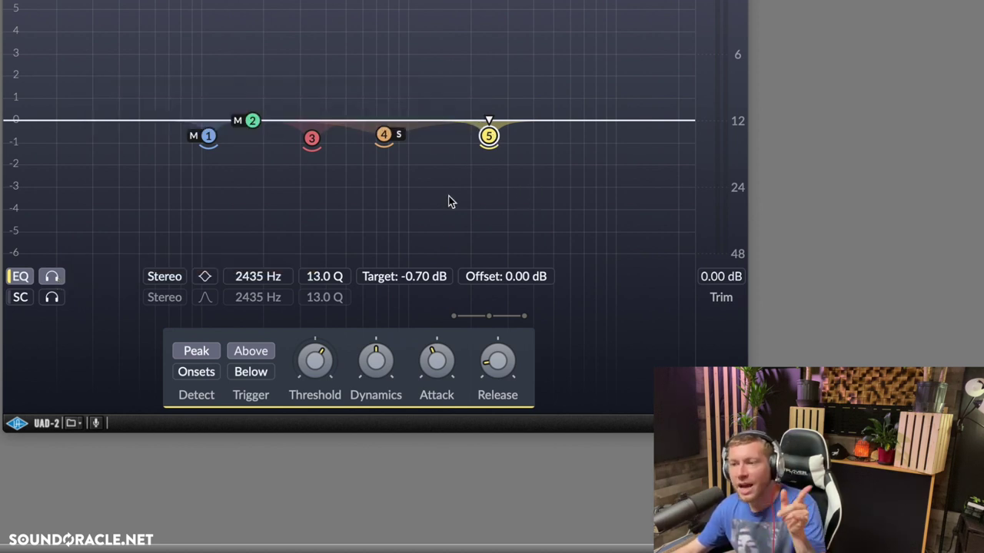
# - Move band 5 to 2716 Hz with a -0.86 dB target gain and play the full mix
pyautogui.moveTo(489, 136)
pyautogui.mouseDown()
pyautogui.moveTo(479, 136)
pyautogui.moveTo(516, 137)
pyautogui.moveTo(484, 141)
pyautogui.moveTo(499, 141)
pyautogui.mouseUp()
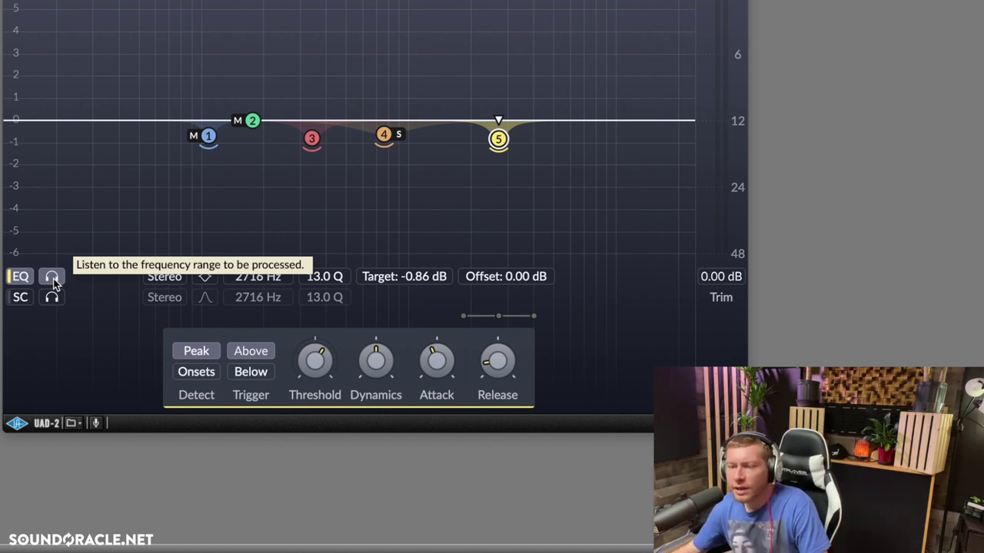
pyautogui.press('space')
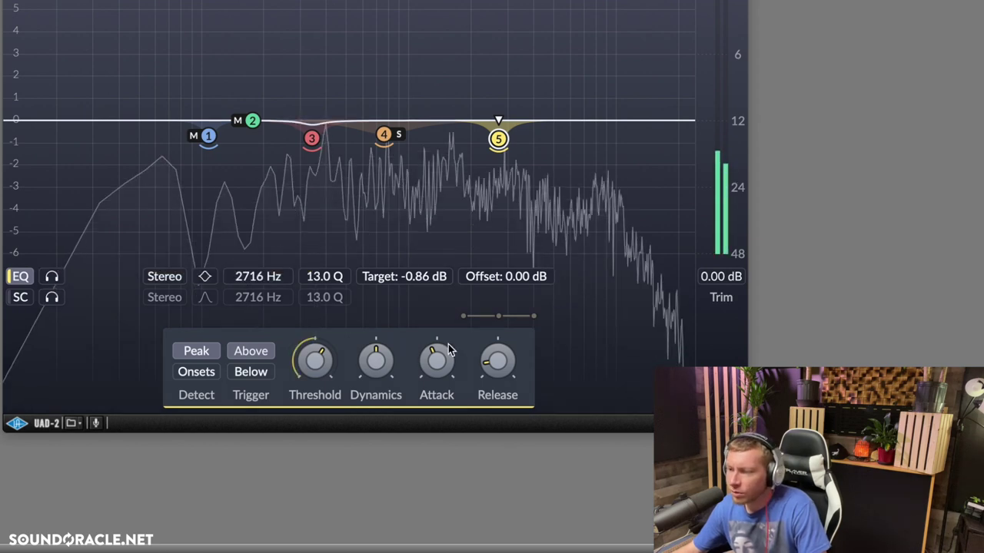
# - Raise band 5's threshold slightly, shorten its attack and lengthen its release a little
pyautogui.moveTo(322, 350)
pyautogui.moveTo(322, 350); pyautogui.dragTo(323, 336)
pyautogui.moveTo(441, 358)
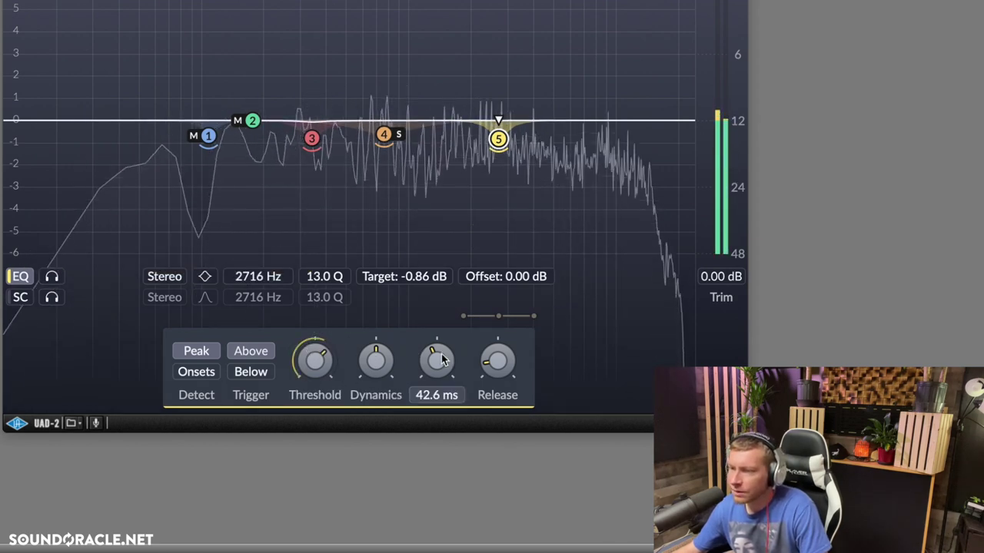
pyautogui.moveTo(443, 358); pyautogui.dragTo(433, 359)
pyautogui.moveTo(497, 359); pyautogui.dragTo(427, 368)
pyautogui.moveTo(432, 364)
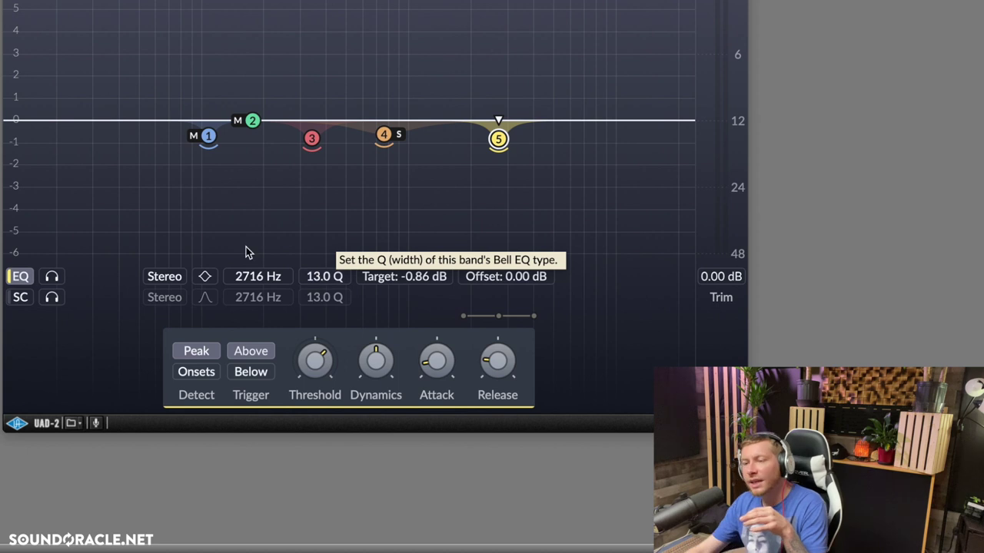
# - Move band 2 to 48.6 Hz with a -0.72 dB target and 8.01 Q, engaging its side chain filter
pyautogui.moveTo(254, 123); pyautogui.dragTo(123, 136)
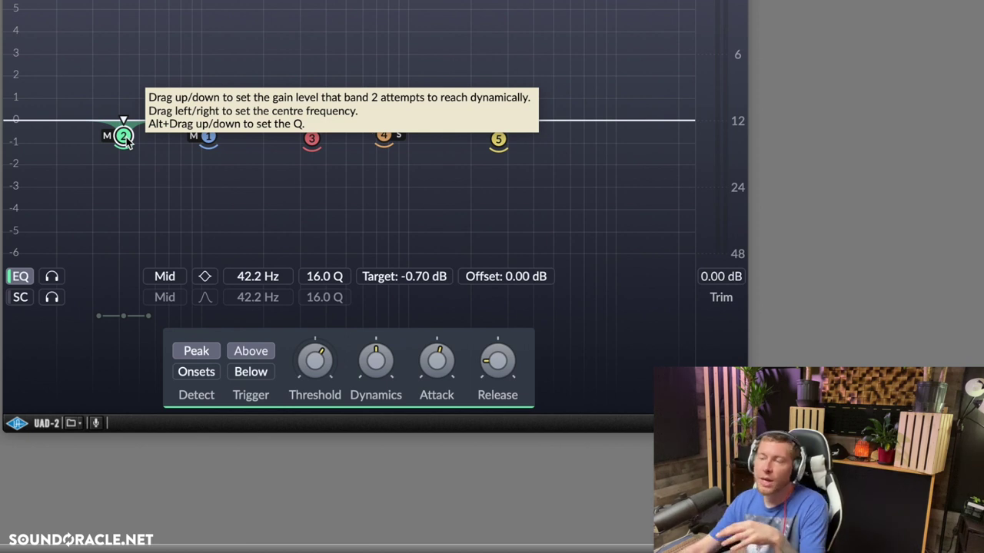
pyautogui.click(126, 140)
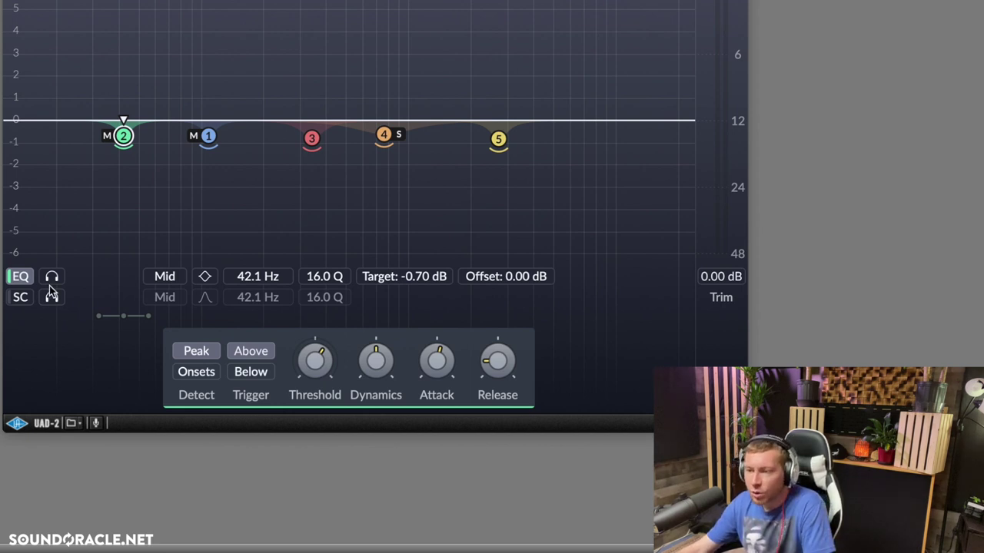
pyautogui.press('space')
pyautogui.moveTo(137, 131); pyautogui.dragTo(135, 132)
pyautogui.moveTo(310, 274)
pyautogui.mouseDown()
pyautogui.moveTo(335, 255)
pyautogui.moveTo(341, 222)
pyautogui.moveTo(326, 284)
pyautogui.mouseUp()
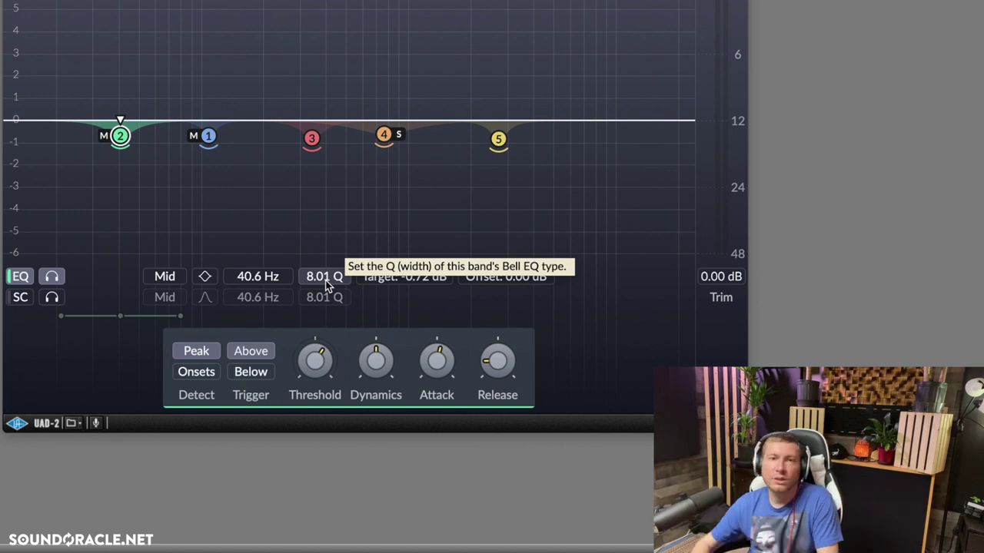
pyautogui.moveTo(120, 136); pyautogui.dragTo(127, 136)
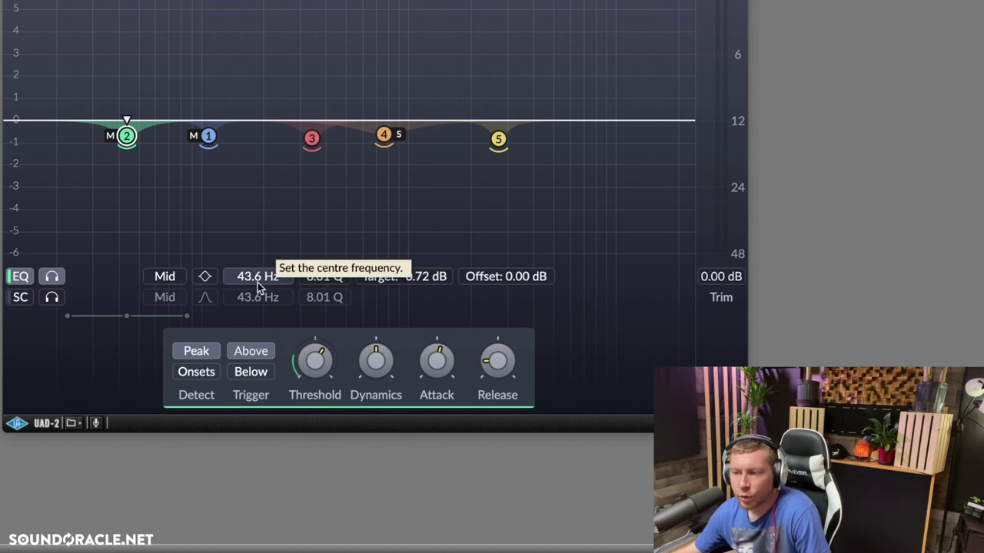
pyautogui.scroll(5, 257, 282)
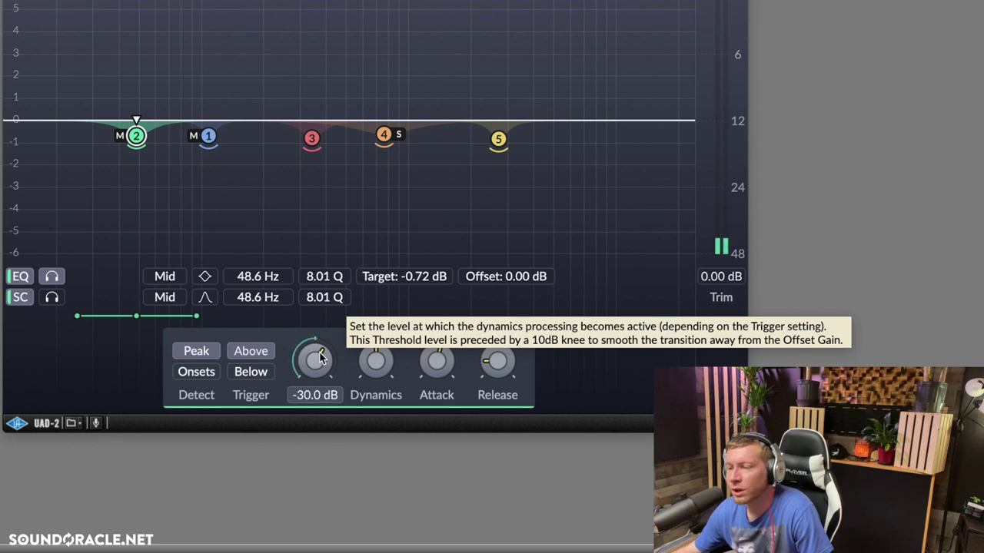
# - Raise band 2's threshold, shorten its attack to 22.3 ms and slightly lengthen its release
pyautogui.moveTo(320, 355)
pyautogui.mouseDown()
pyautogui.moveTo(331, 353)
pyautogui.moveTo(329, 361)
pyautogui.mouseUp()
pyautogui.press('space')
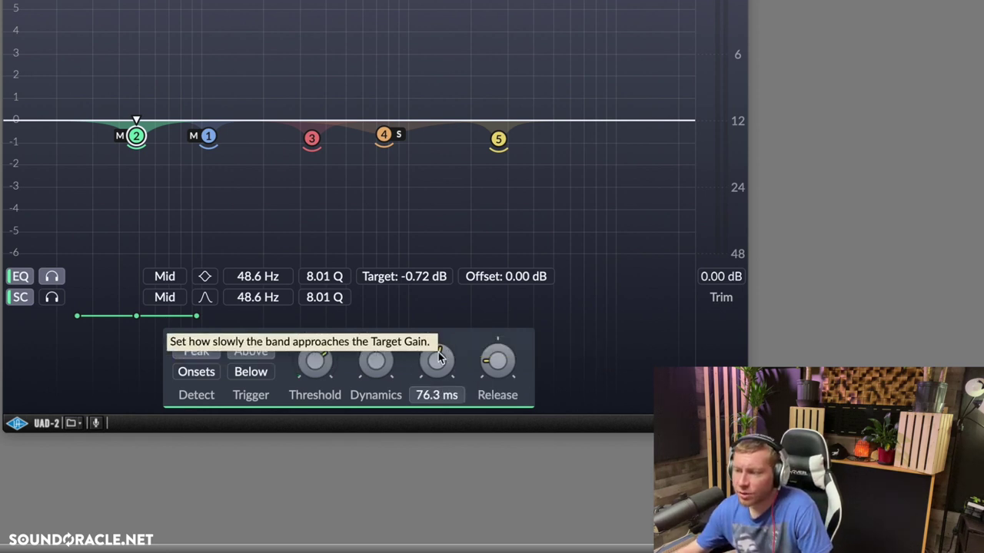
pyautogui.moveTo(438, 352); pyautogui.dragTo(430, 368)
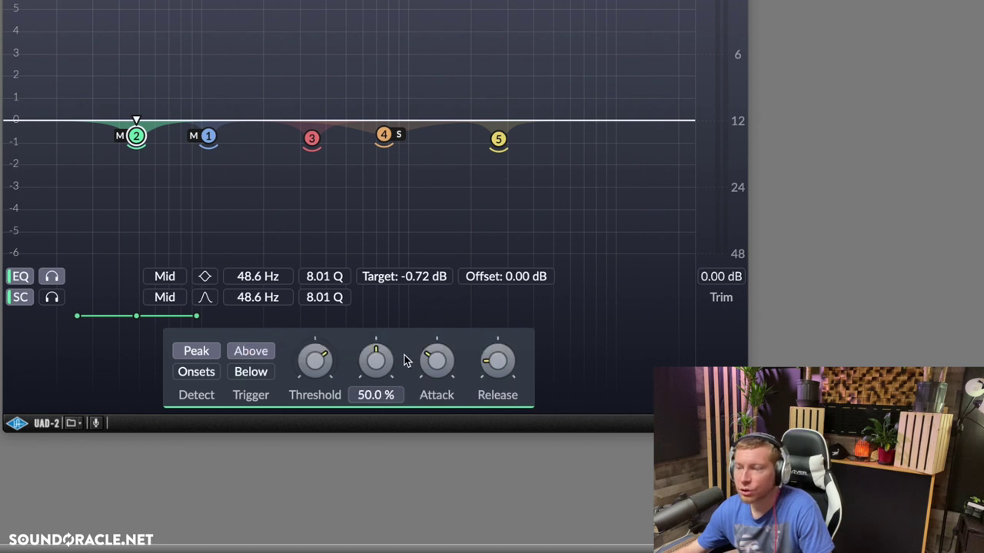
pyautogui.moveTo(481, 362); pyautogui.dragTo(492, 359)
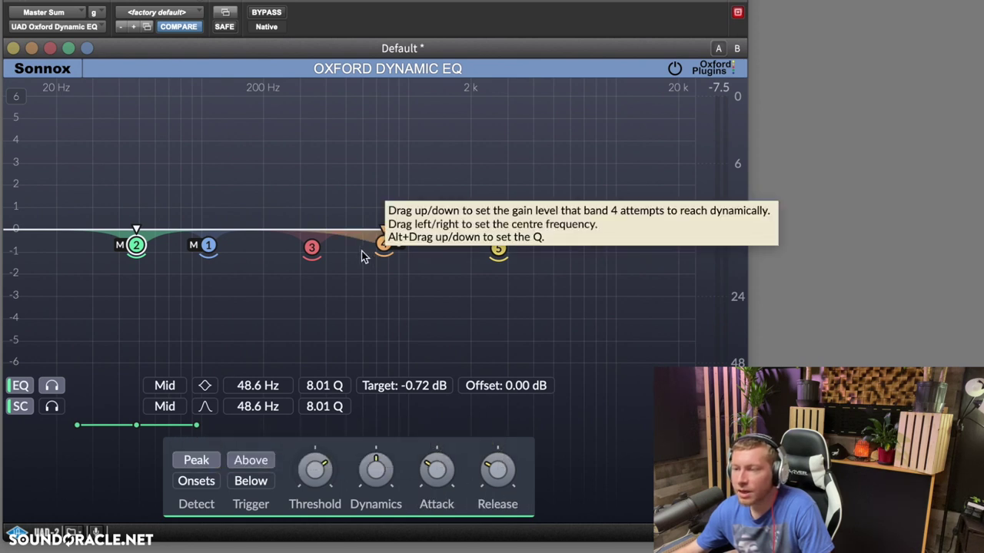
# - Review the frequency, Q, target gain and dynamics settings of bands 3, 5, 4, 1 and 2
pyautogui.click(311, 247)
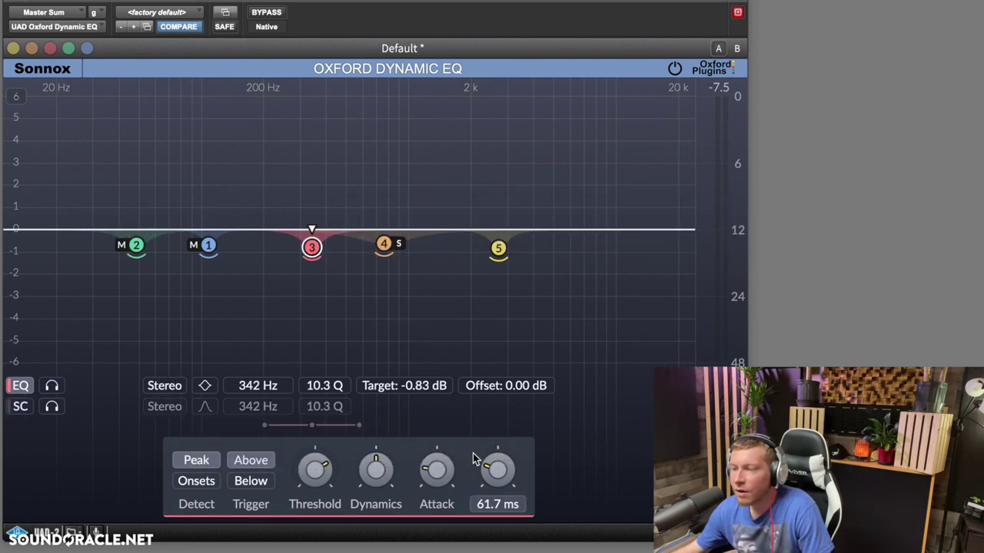
pyautogui.click(498, 248)
pyautogui.click(383, 247)
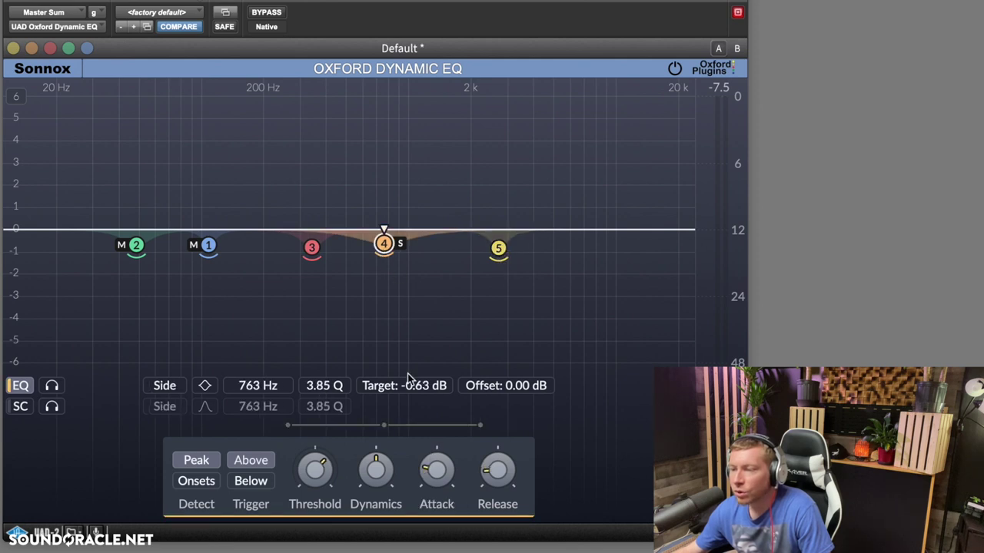
pyautogui.click(208, 246)
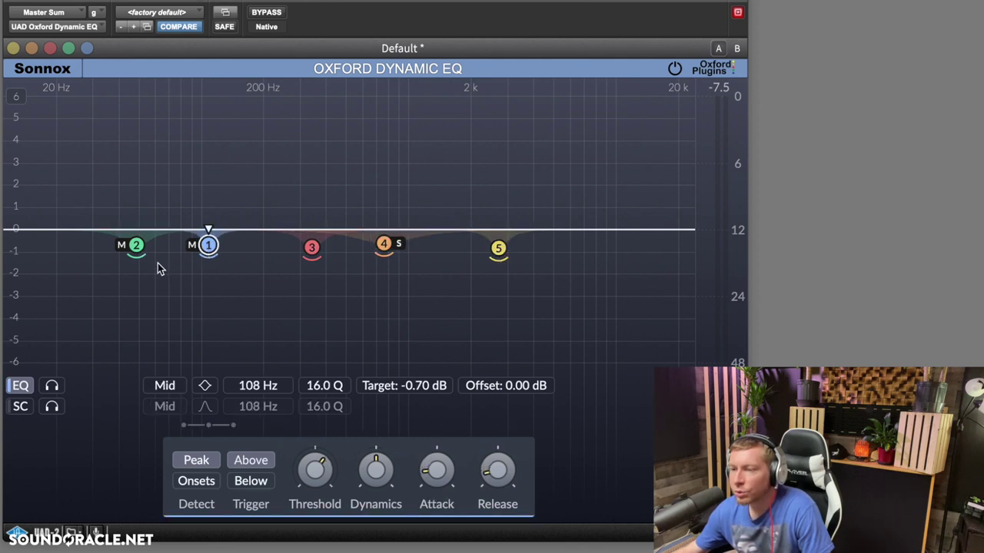
pyautogui.click(136, 245)
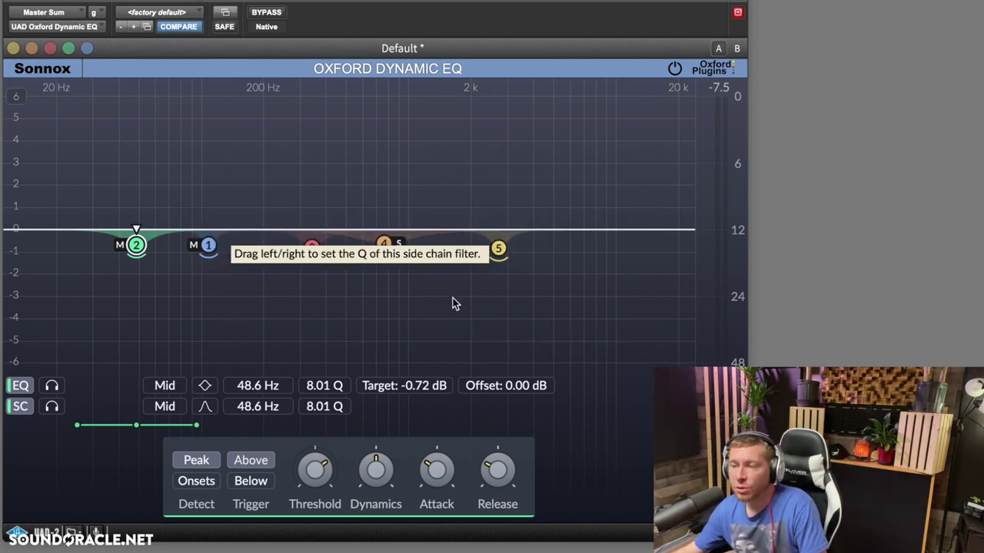
# - Play the full mix and fine-tune band 2's threshold
pyautogui.press('space')
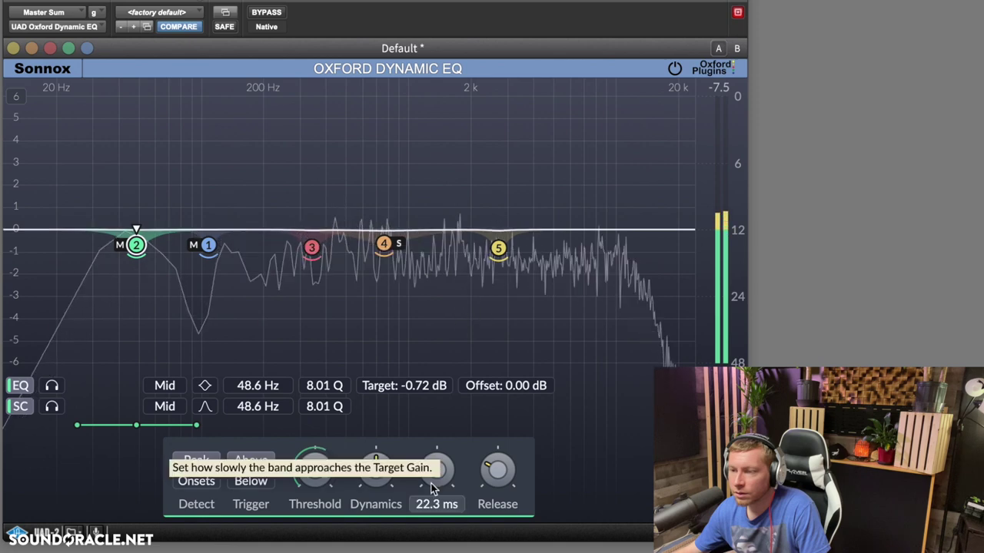
pyautogui.moveTo(315, 466); pyautogui.dragTo(324, 471)
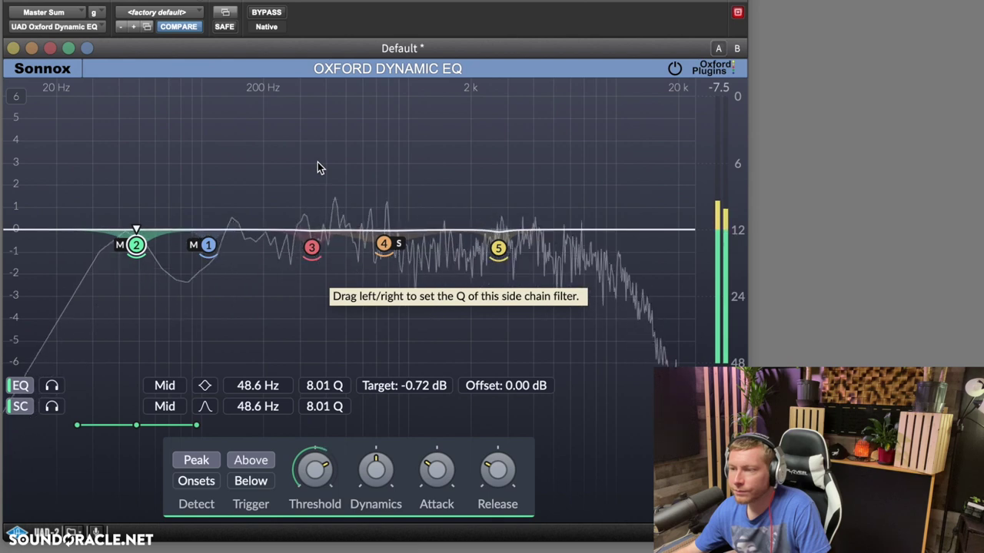
# - Compare the playing mix with and without the dynamic EQ by bypassing and re-enabling the plug-in twice
pyautogui.click(266, 13)
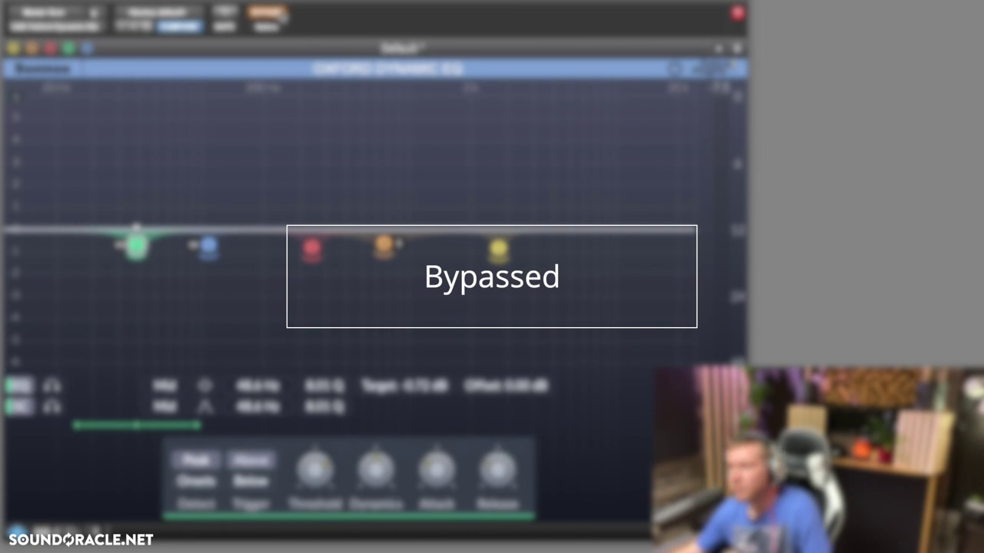
pyautogui.click(266, 13)
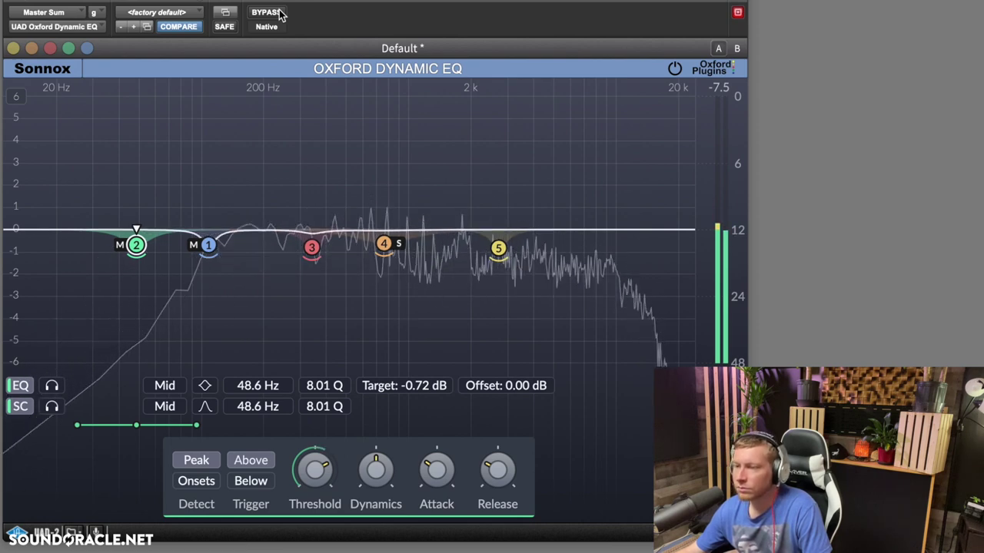
pyautogui.click(280, 12)
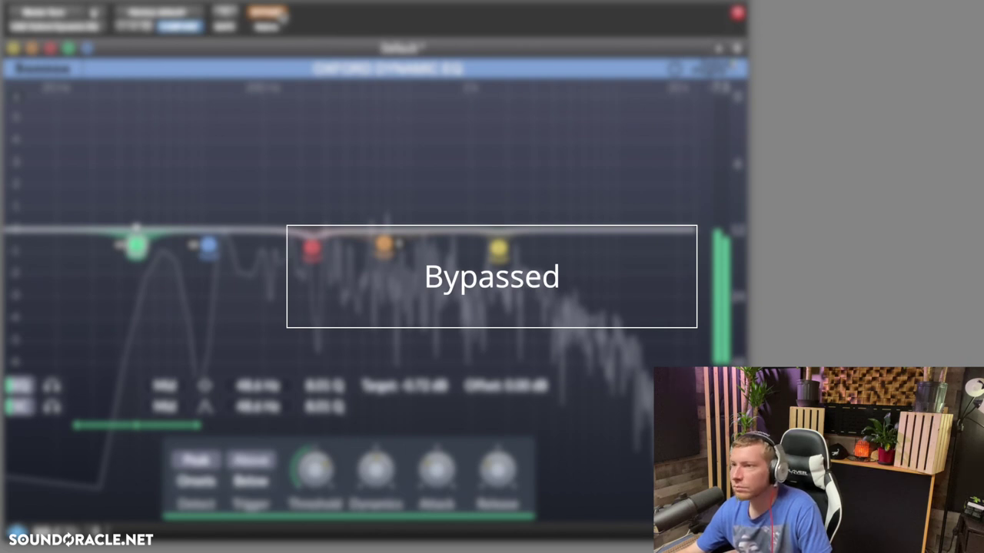
pyautogui.click(280, 13)
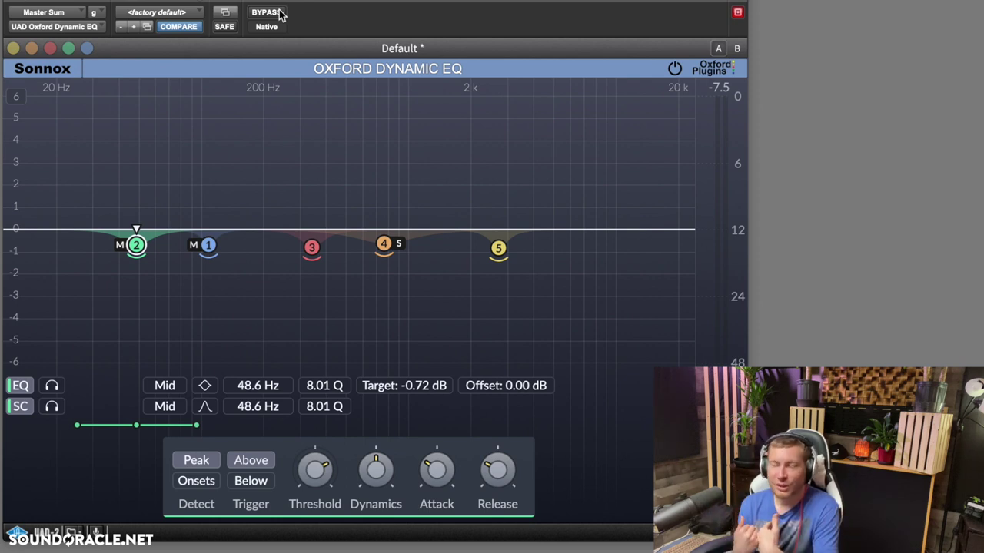
# - Review the channel mode, frequency, Q and target gain settings of bands 1, 3 and 4
pyautogui.click(206, 246)
pyautogui.click(311, 246)
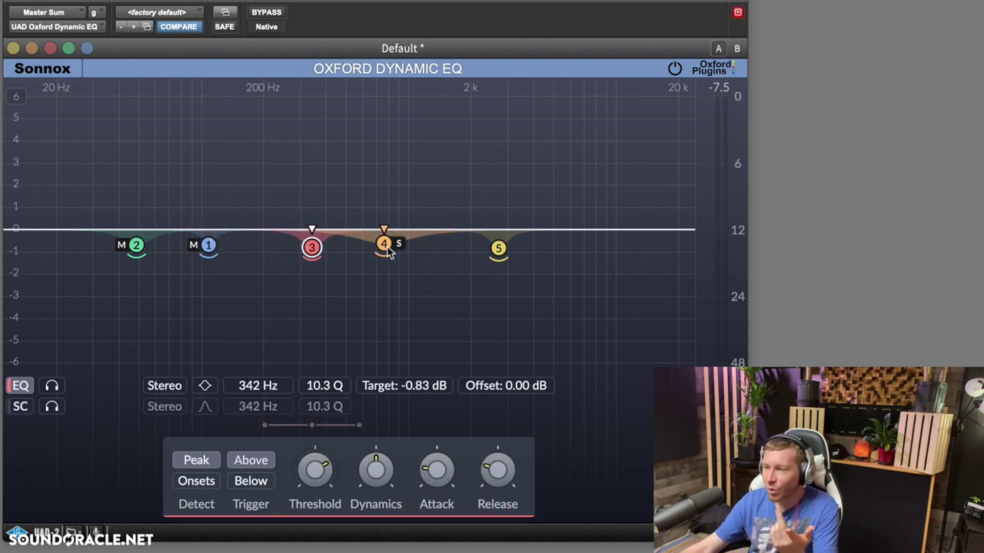
pyautogui.click(383, 244)
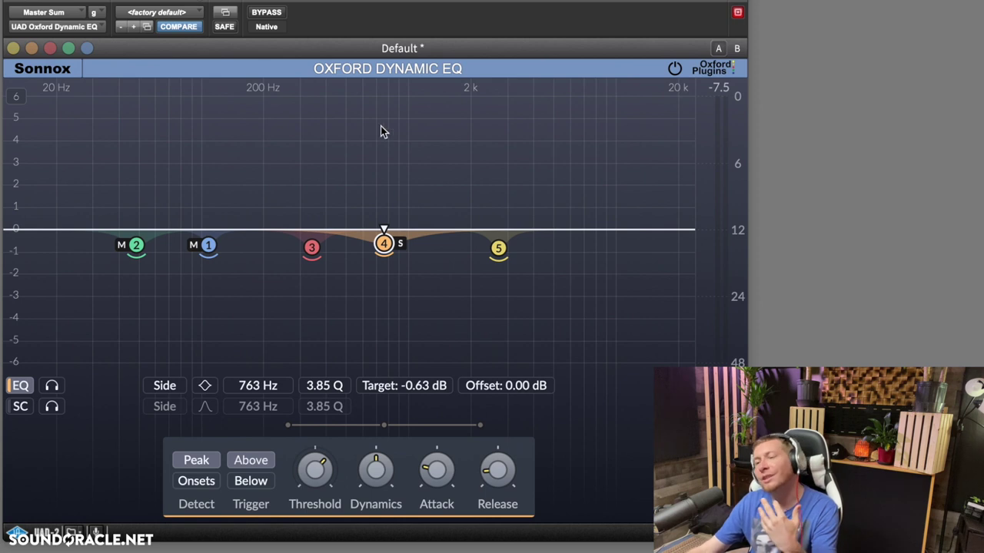
# - Toggle the dynamic EQ's bypass on and off twice more during playback to compare the processed and unprocessed mix
pyautogui.click(274, 13)
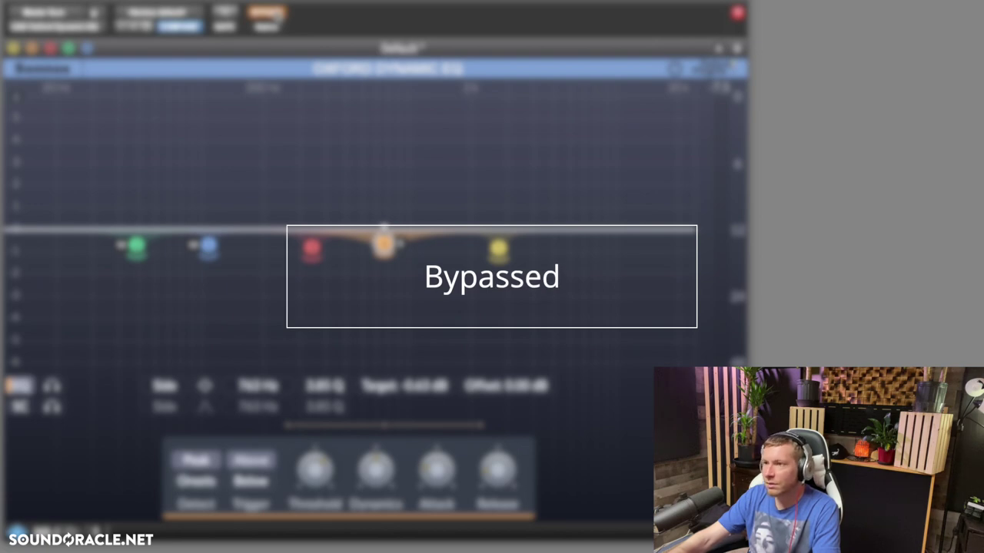
pyautogui.click(272, 13)
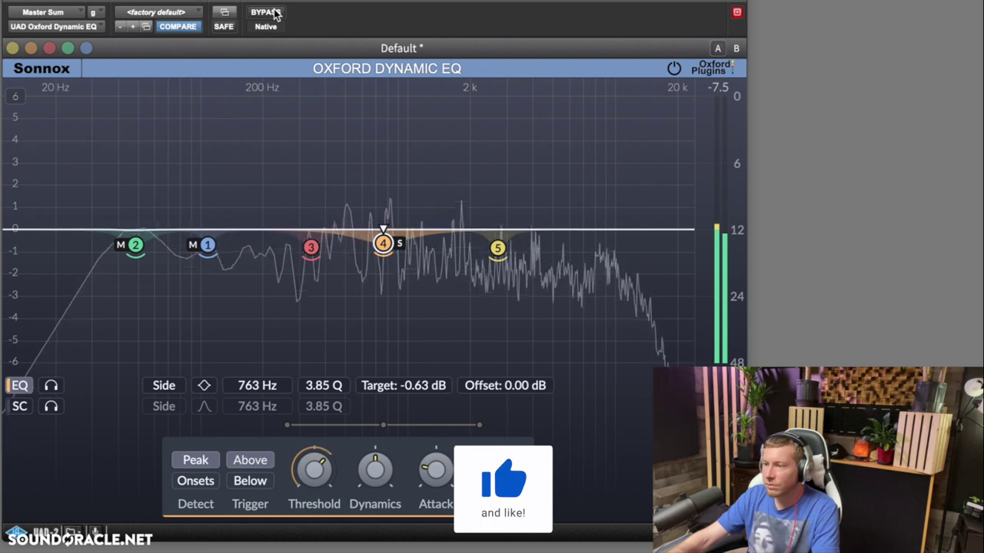
pyautogui.click(272, 13)
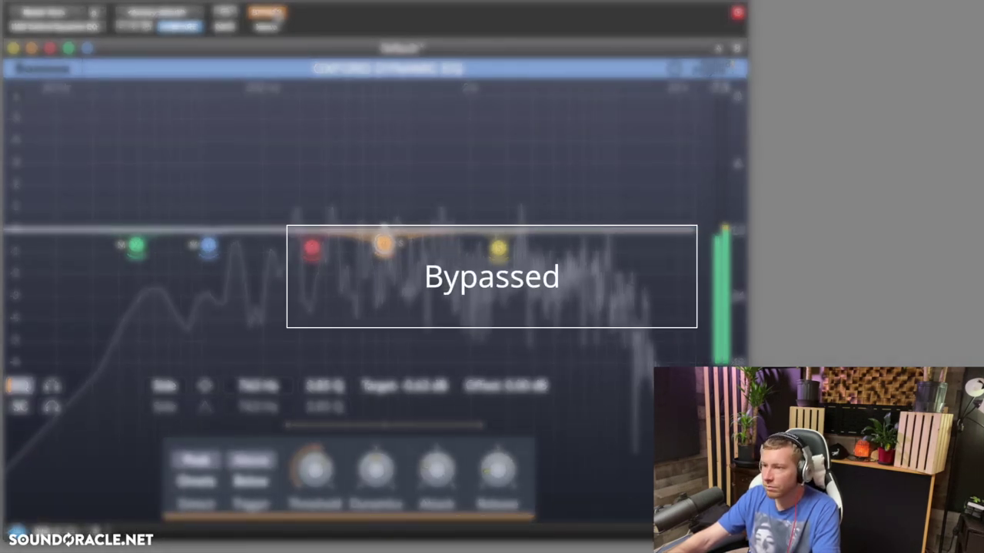
pyautogui.click(275, 13)
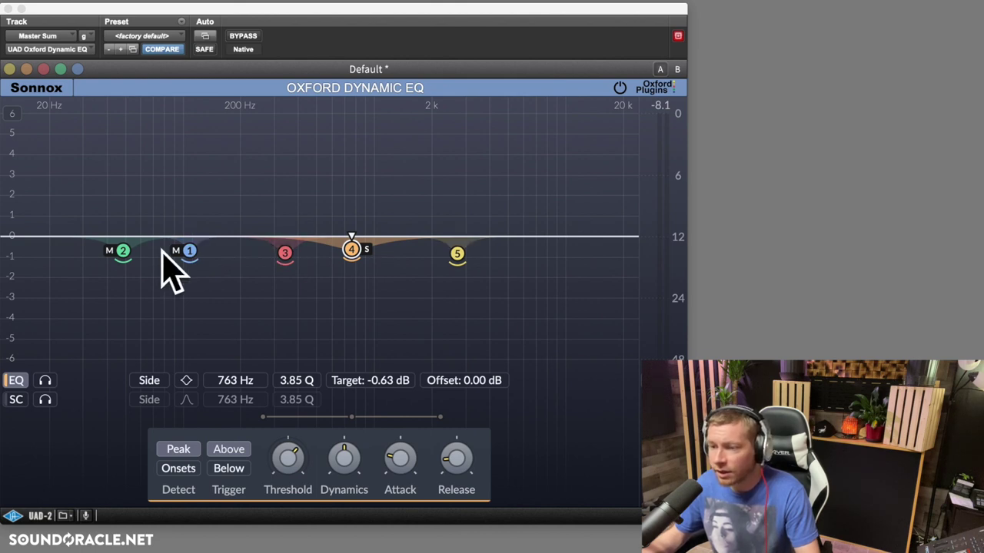
# - Check the mid, side or stereo channel mode and the filter settings of bands 1, 5, 4 and 2
pyautogui.click(189, 251)
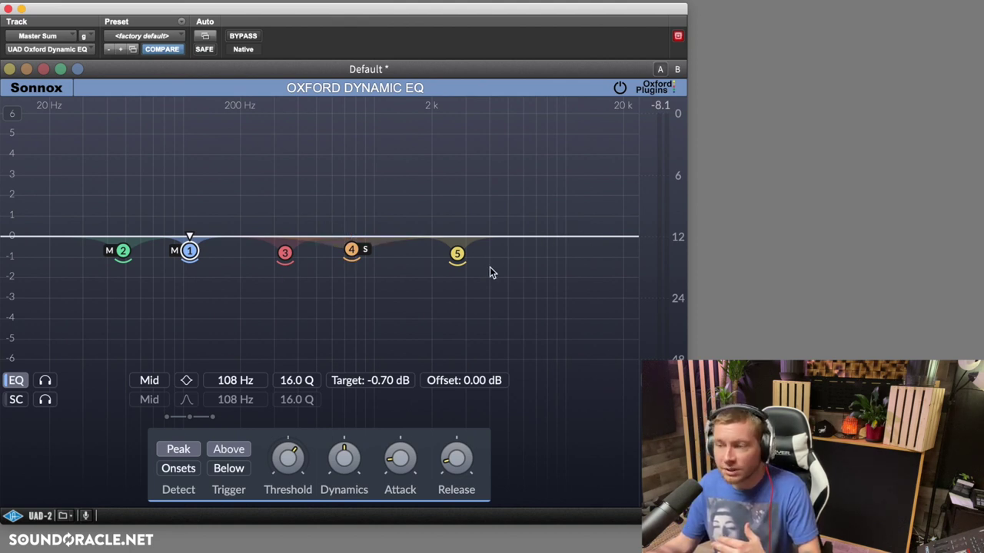
pyautogui.click(458, 254)
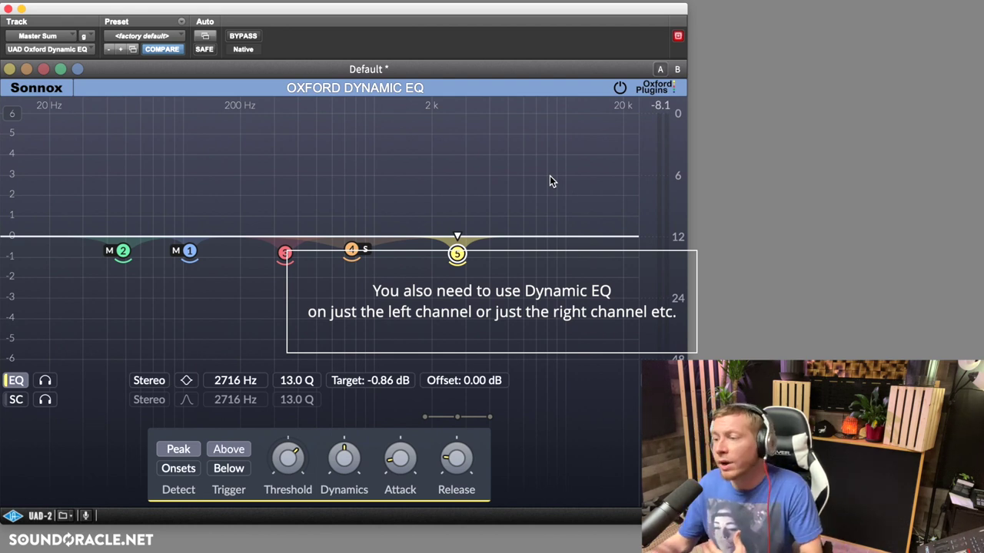
pyautogui.click(351, 249)
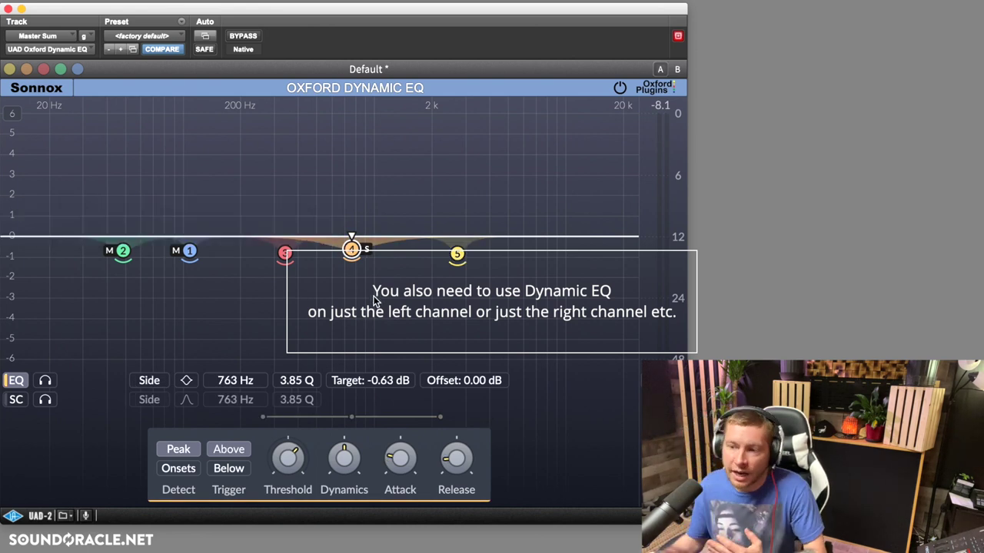
pyautogui.click(123, 252)
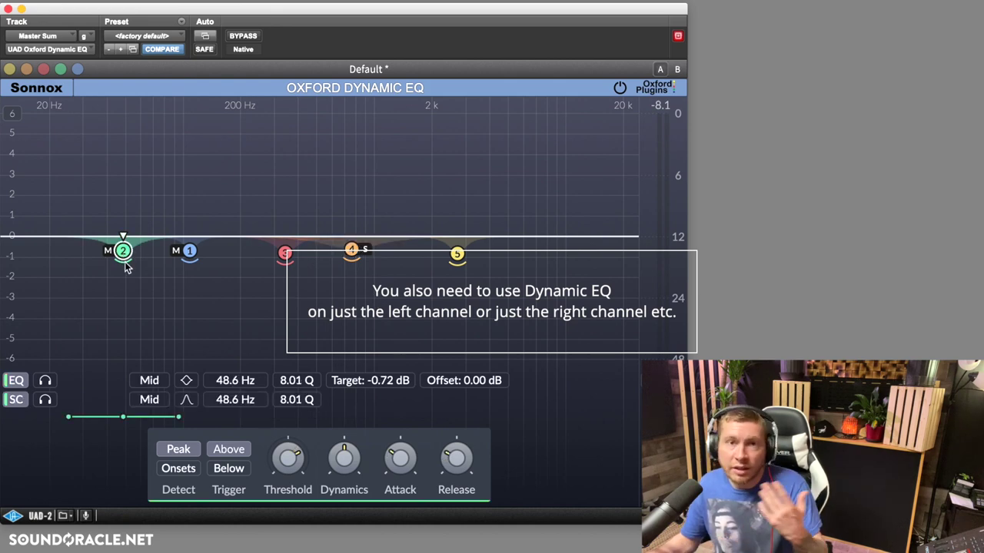